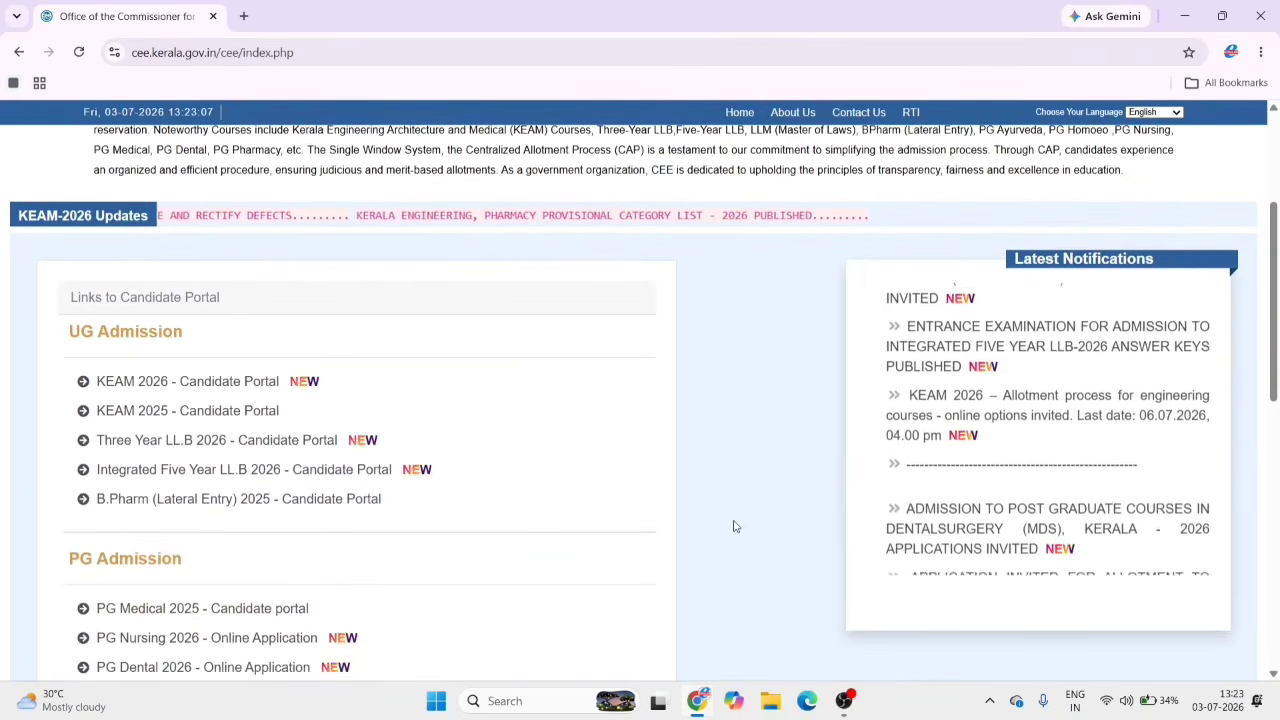
Open the KEAM 2026 Forgot Password form and submit it with the candidate's details, choosing SMS as the OTP delivery method
{"action": "scroll", "coordinate": [735, 526], "scroll_direction": "down", "scroll_amount": 2}
{"action": "scroll", "coordinate": [735, 526], "scroll_direction": "down", "scroll_amount": 2}
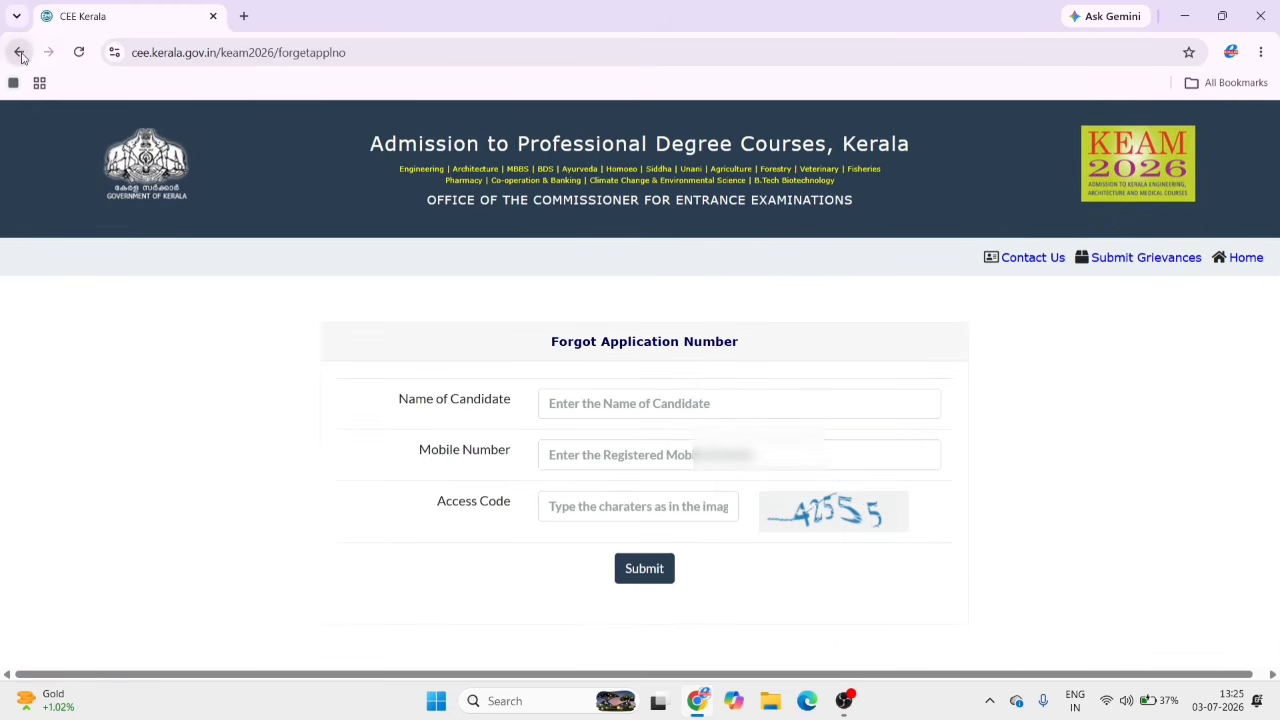
{"action": "left_click", "coordinate": [20, 56]}
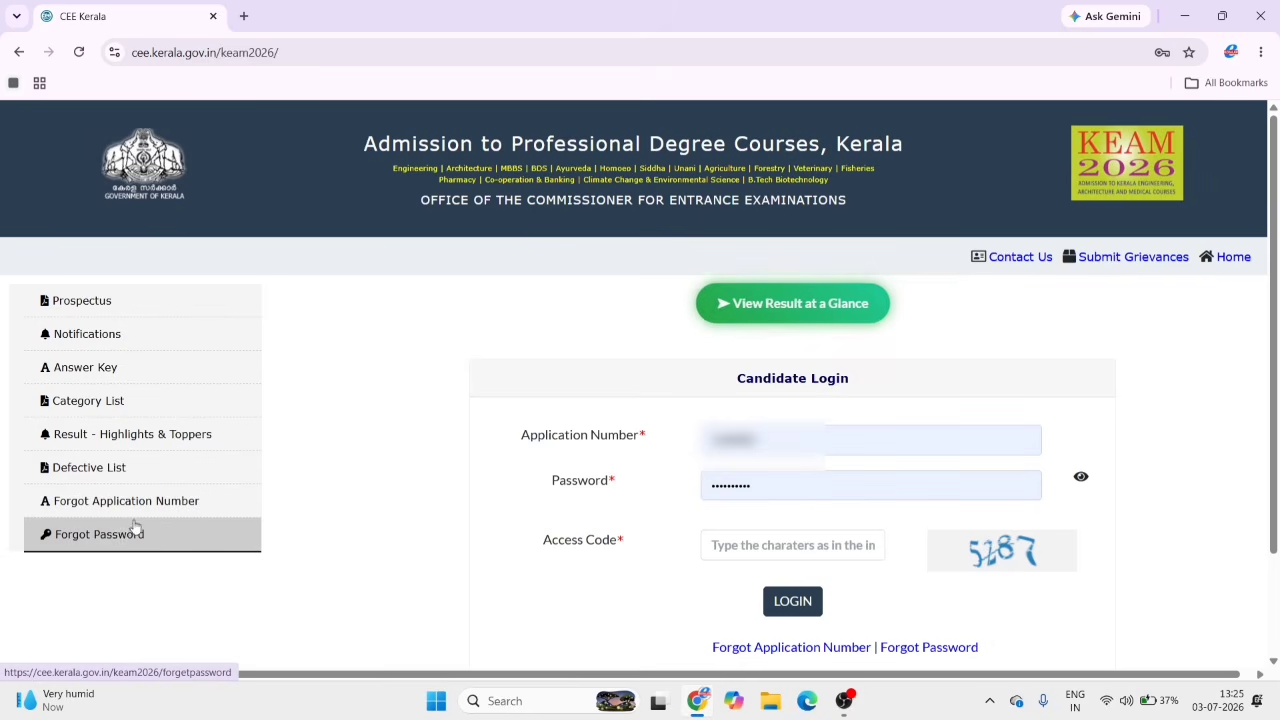
{"action": "left_click", "coordinate": [121, 538]}
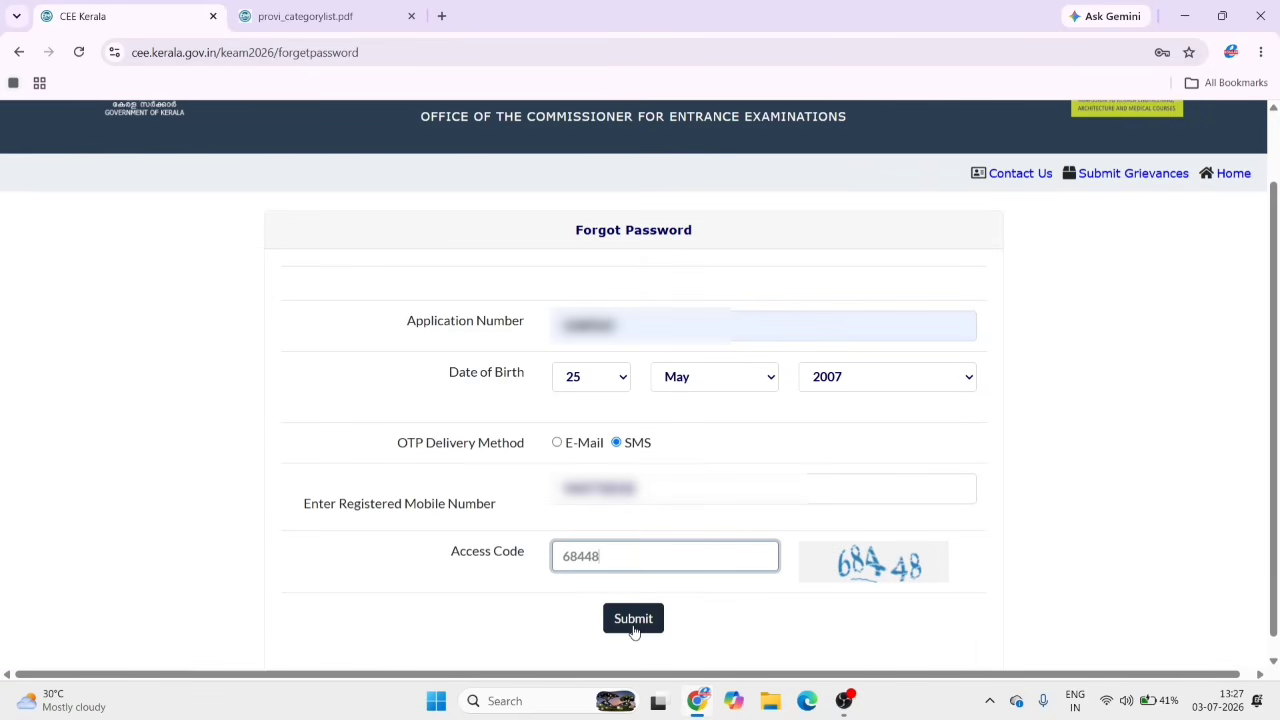
{"action": "left_click", "coordinate": [633, 619]}
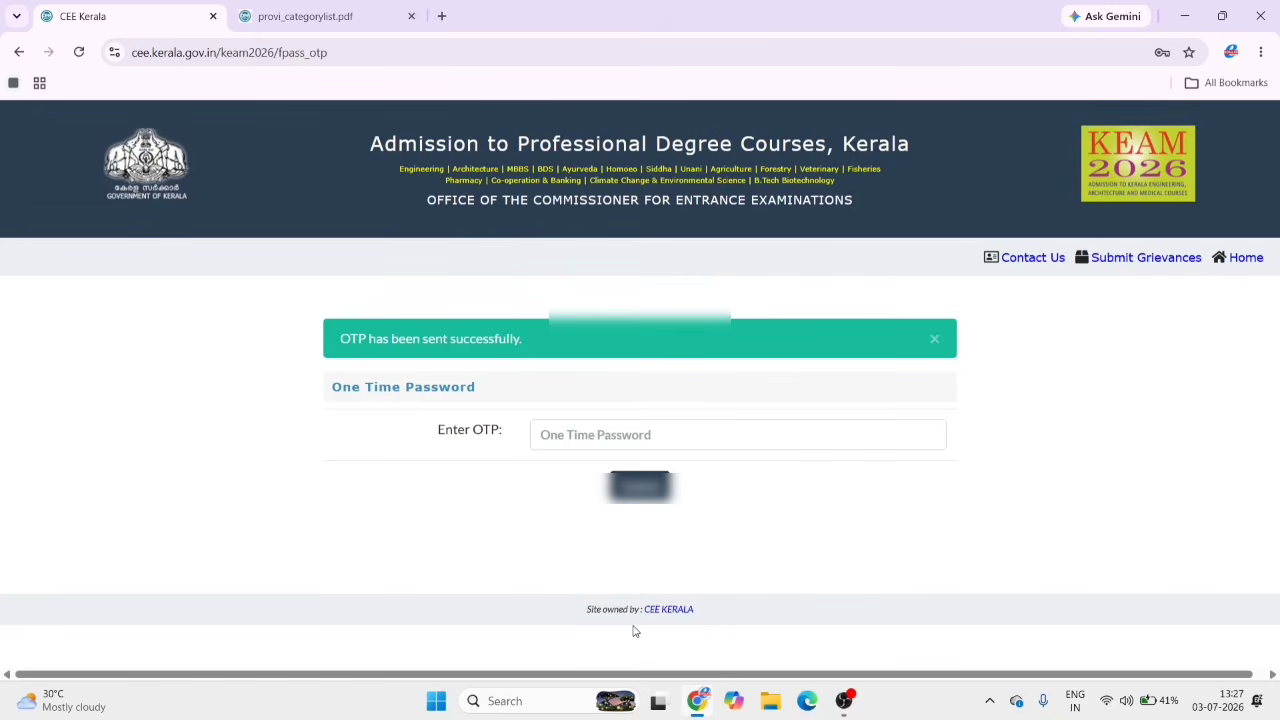
Submit the one-time password, enter and confirm the new account password, and save it
{"action": "left_click", "coordinate": [685, 432]}
{"action": "key", "text": "ctrl+v"}
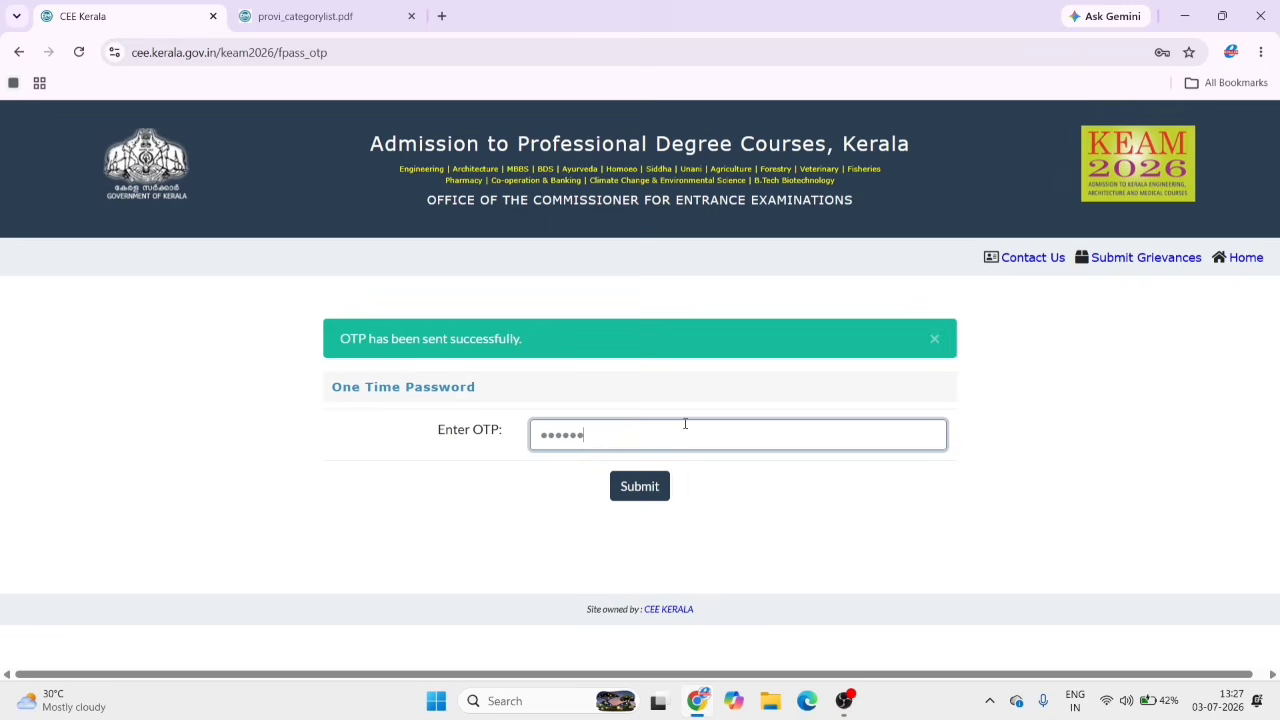
{"action": "left_click", "coordinate": [645, 494]}
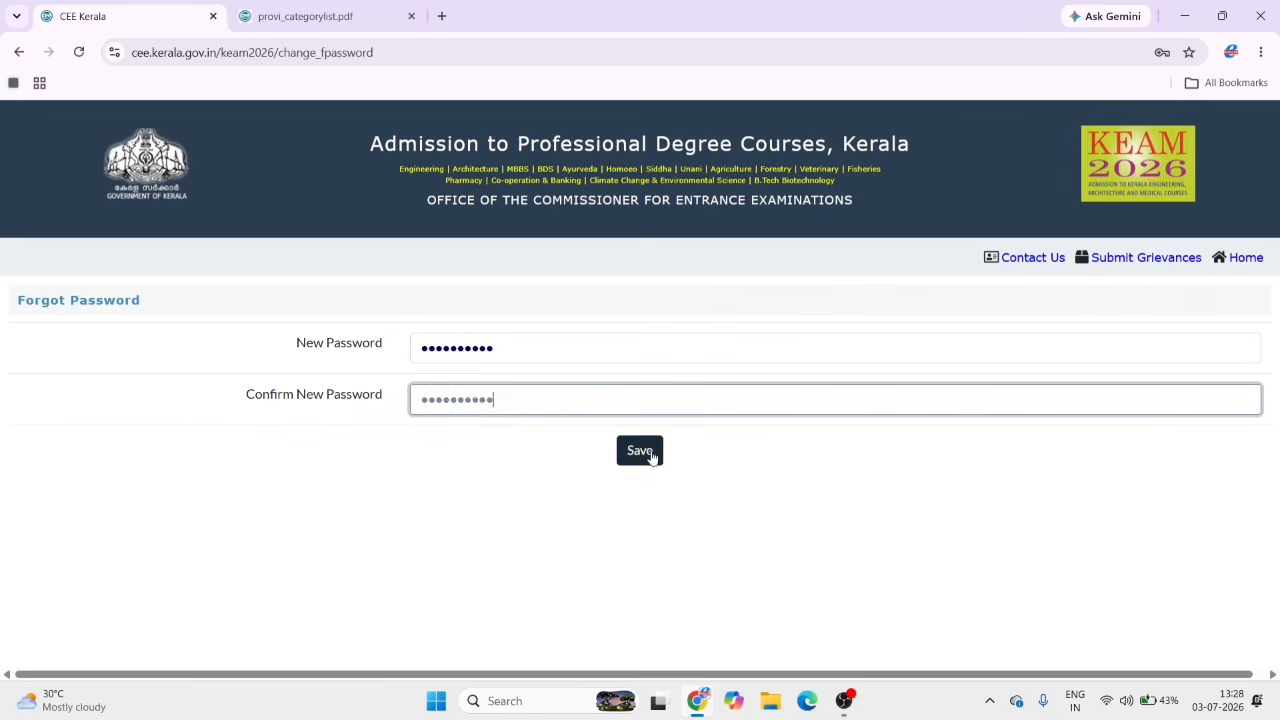
{"action": "left_click", "coordinate": [645, 453]}
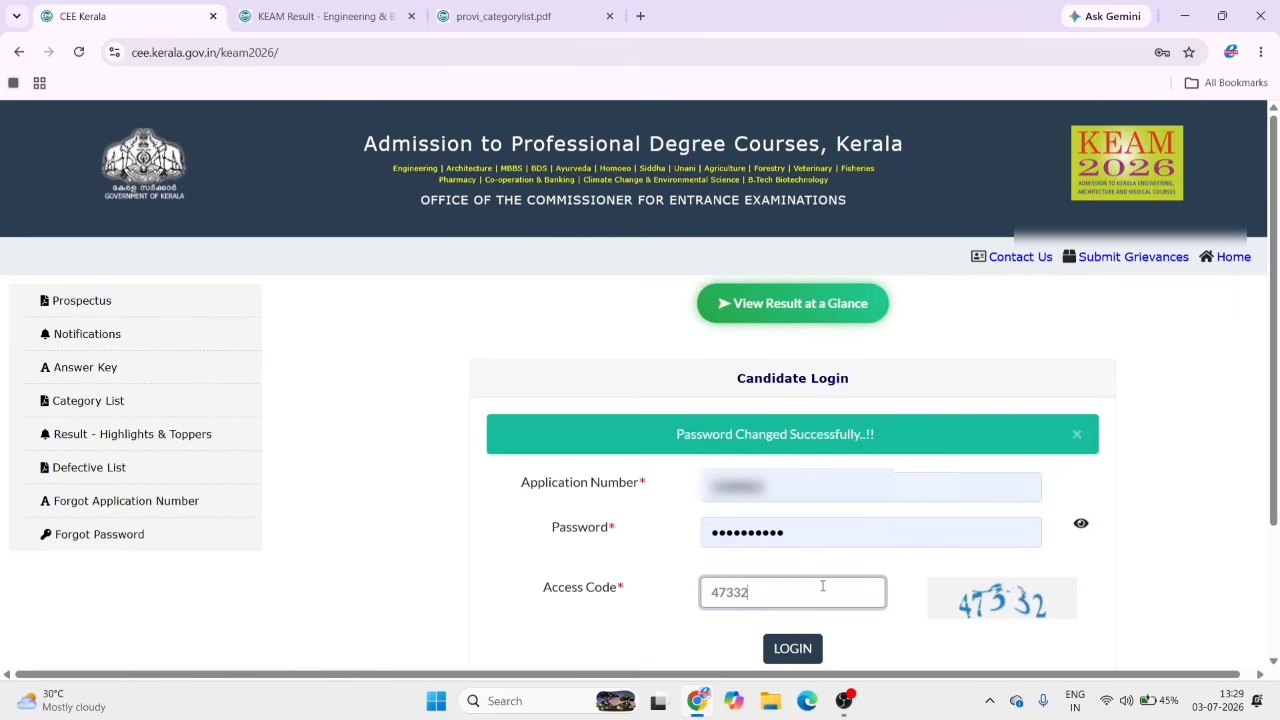
Log in to the candidate portal with the application number, account password and access code
{"action": "left_click", "coordinate": [790, 652]}
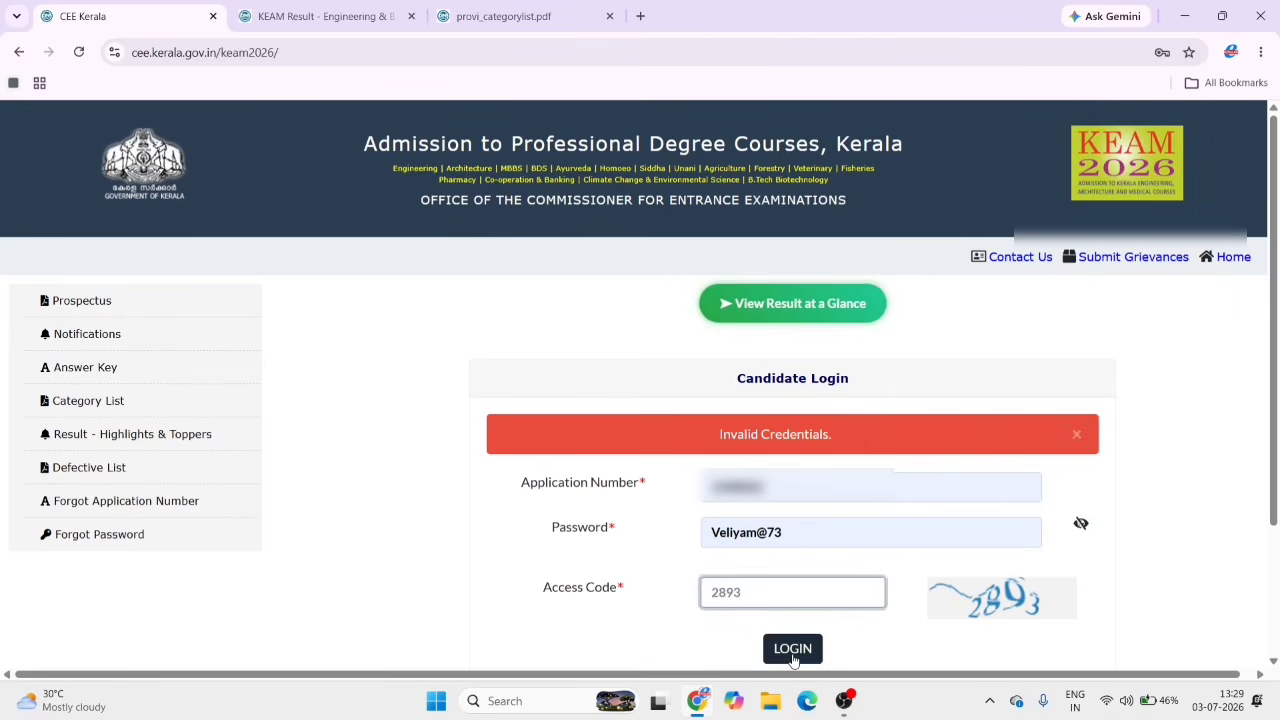
{"action": "left_click", "coordinate": [792, 652]}
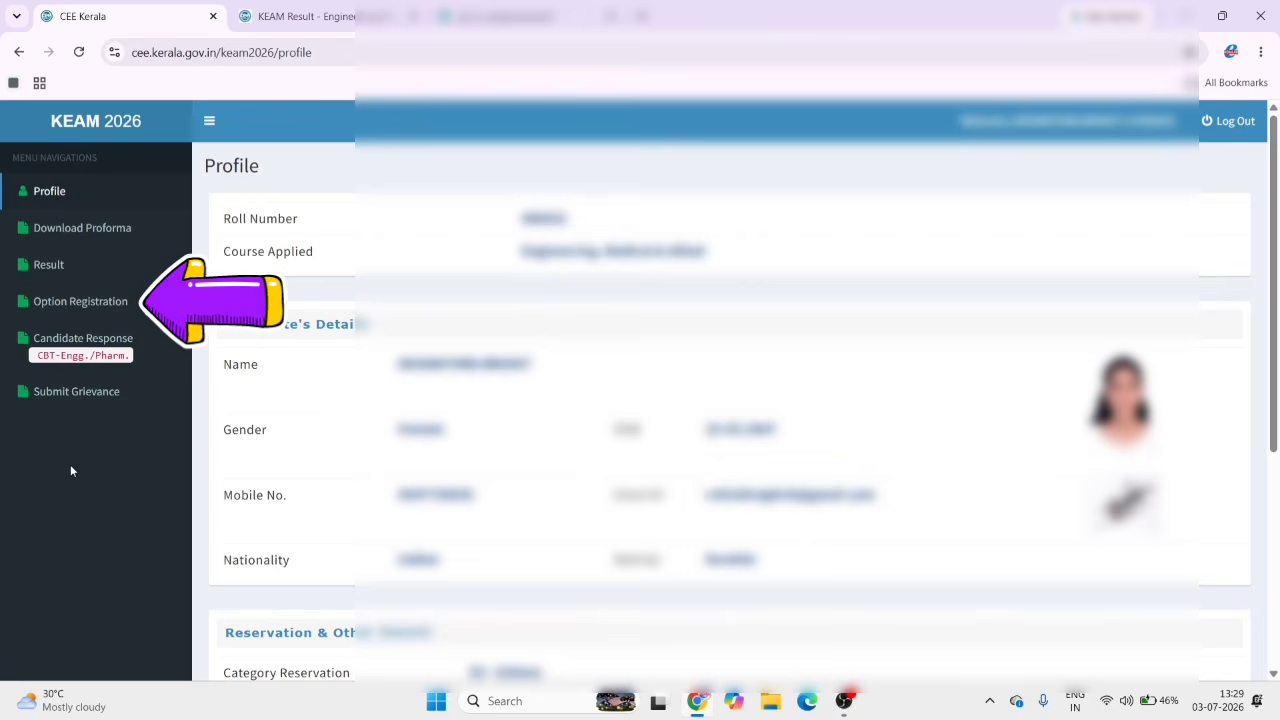
Open the candidate's Option Registration and request its OTP with E-Mail as the delivery method
{"action": "left_click", "coordinate": [104, 302]}
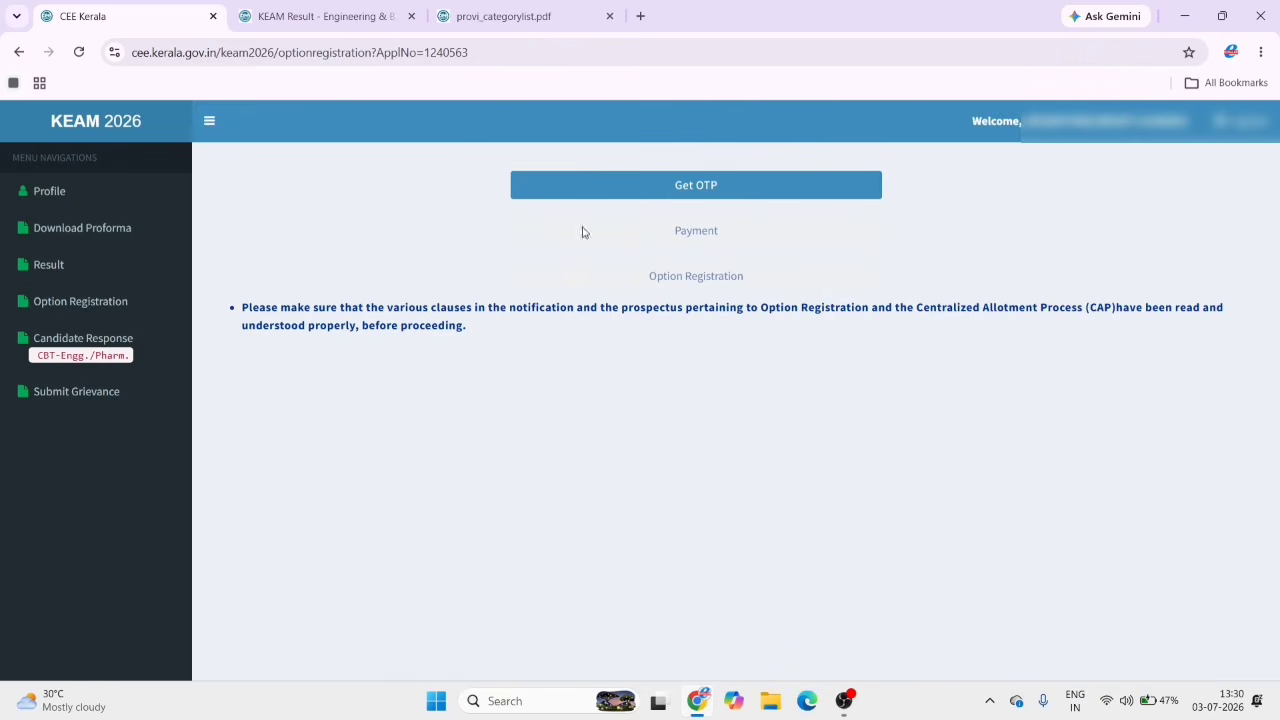
{"action": "left_click", "coordinate": [672, 196]}
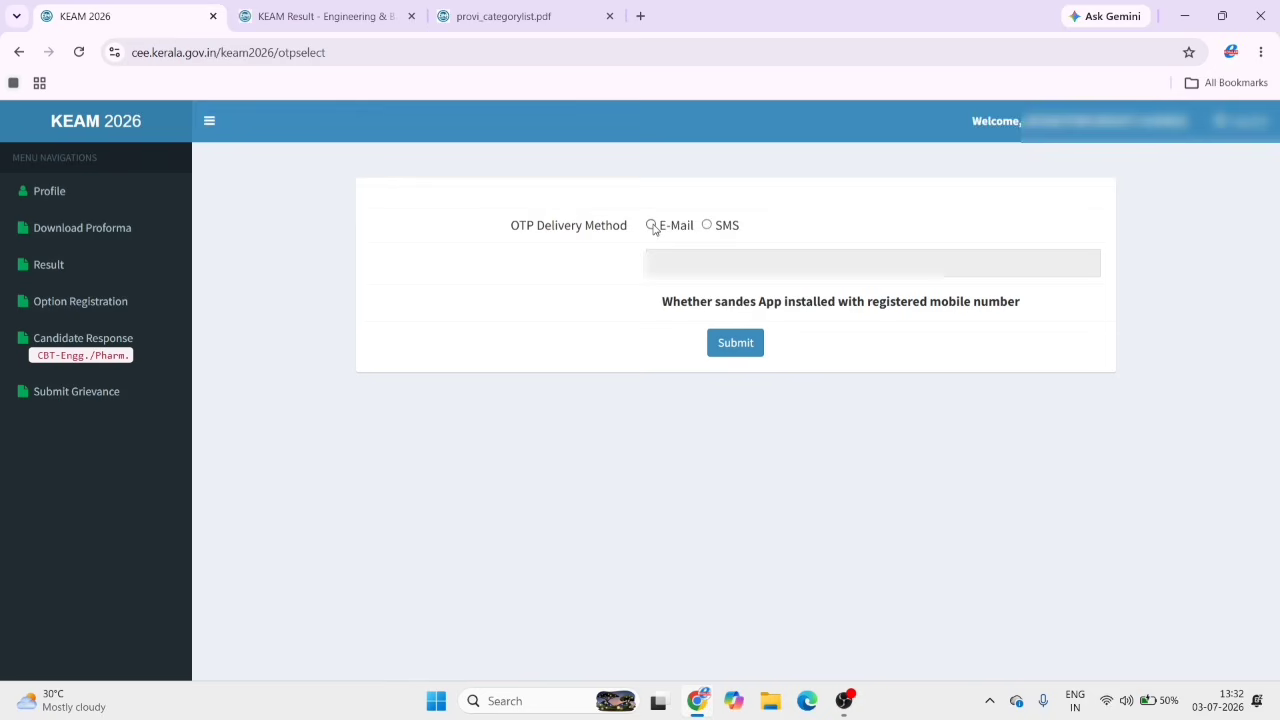
{"action": "left_click", "coordinate": [652, 226]}
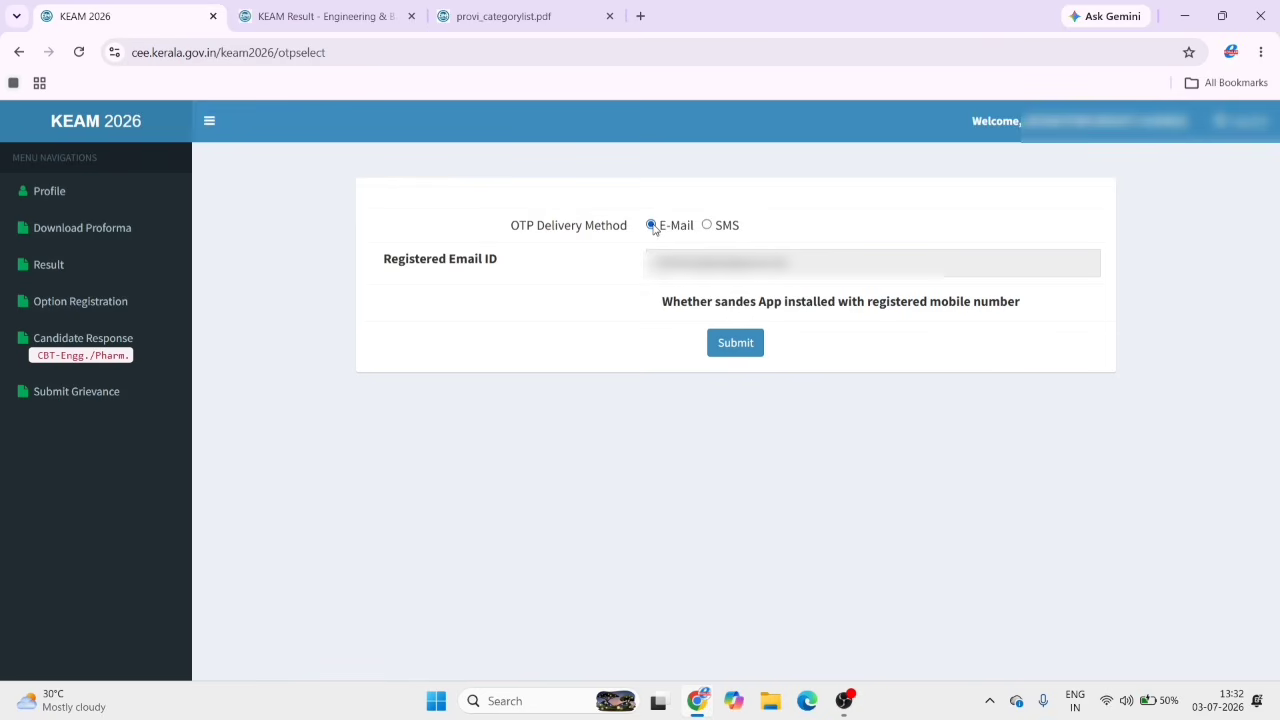
{"action": "left_click", "coordinate": [736, 352]}
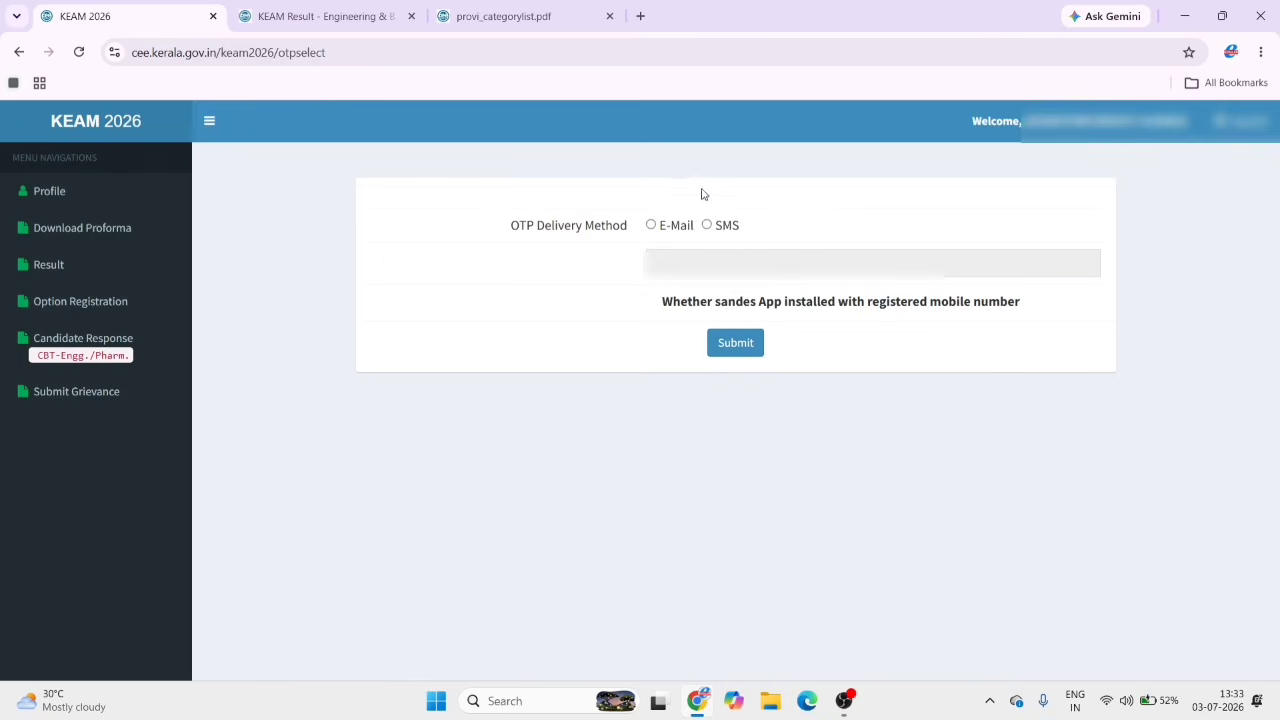
Request the OTP by SMS, marking the Sandes app as installed with the registered mobile number
{"action": "left_click", "coordinate": [706, 226]}
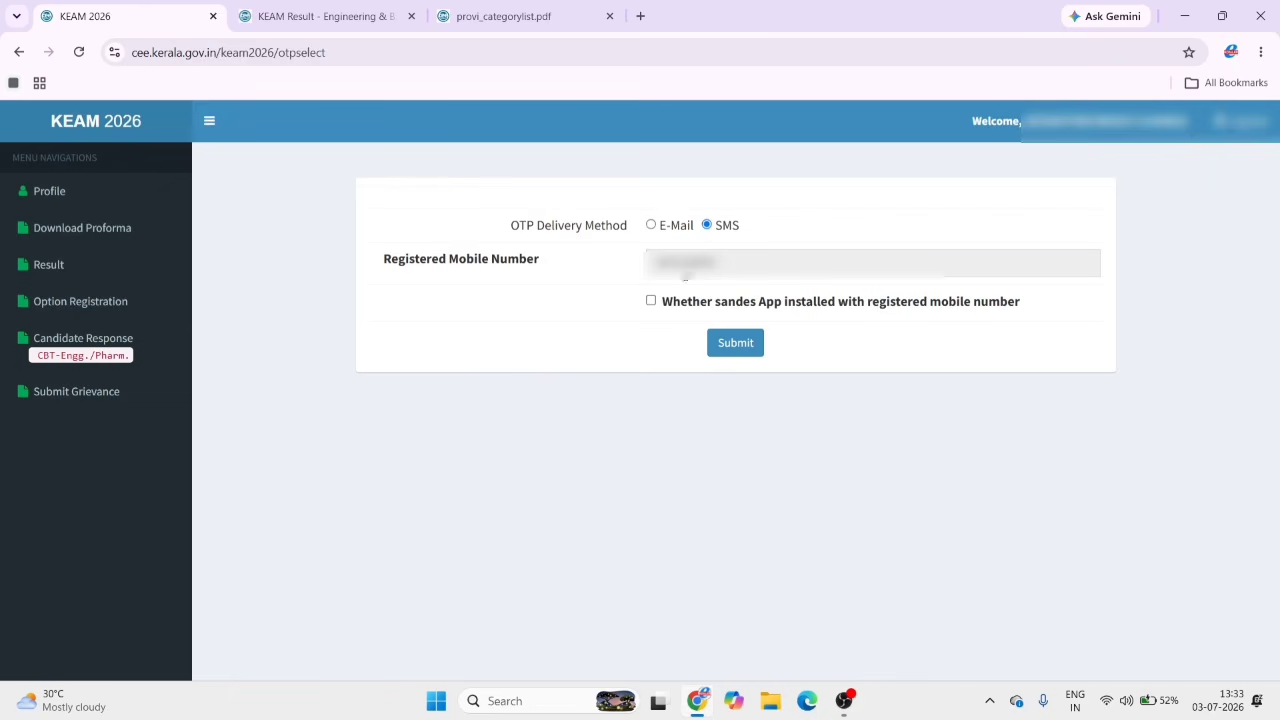
{"action": "left_click", "coordinate": [651, 302]}
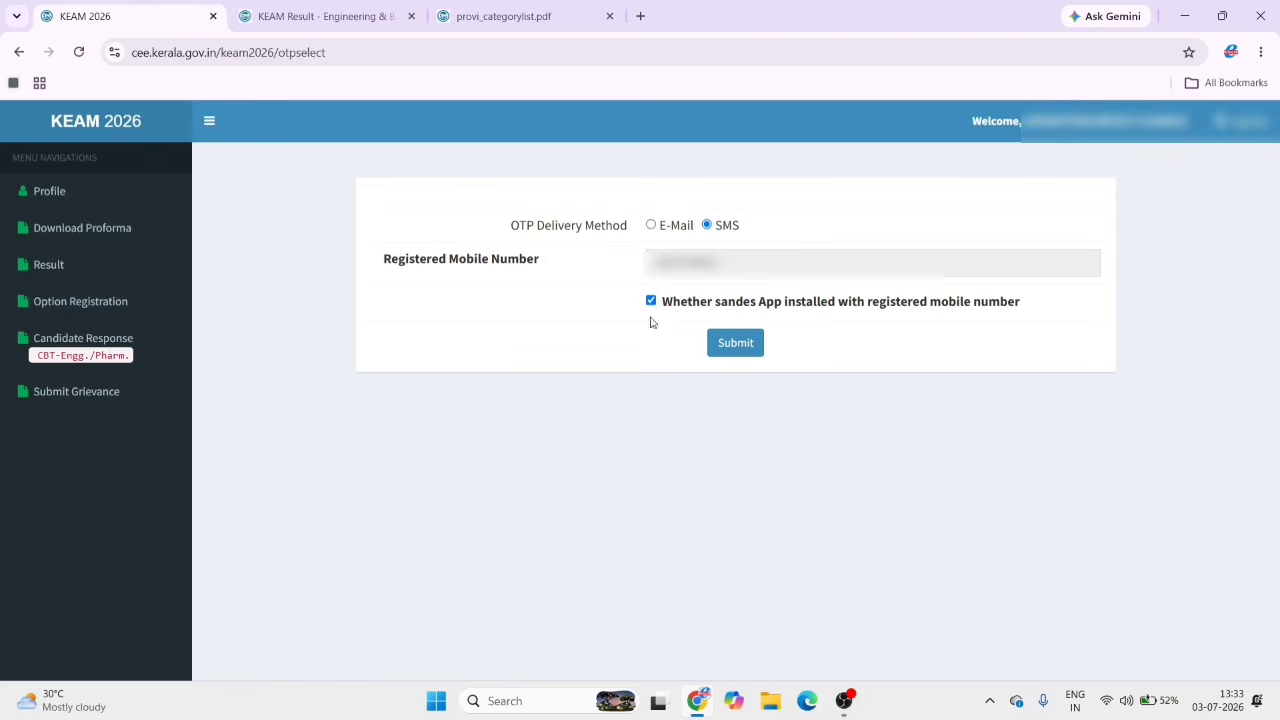
{"action": "left_click", "coordinate": [725, 354]}
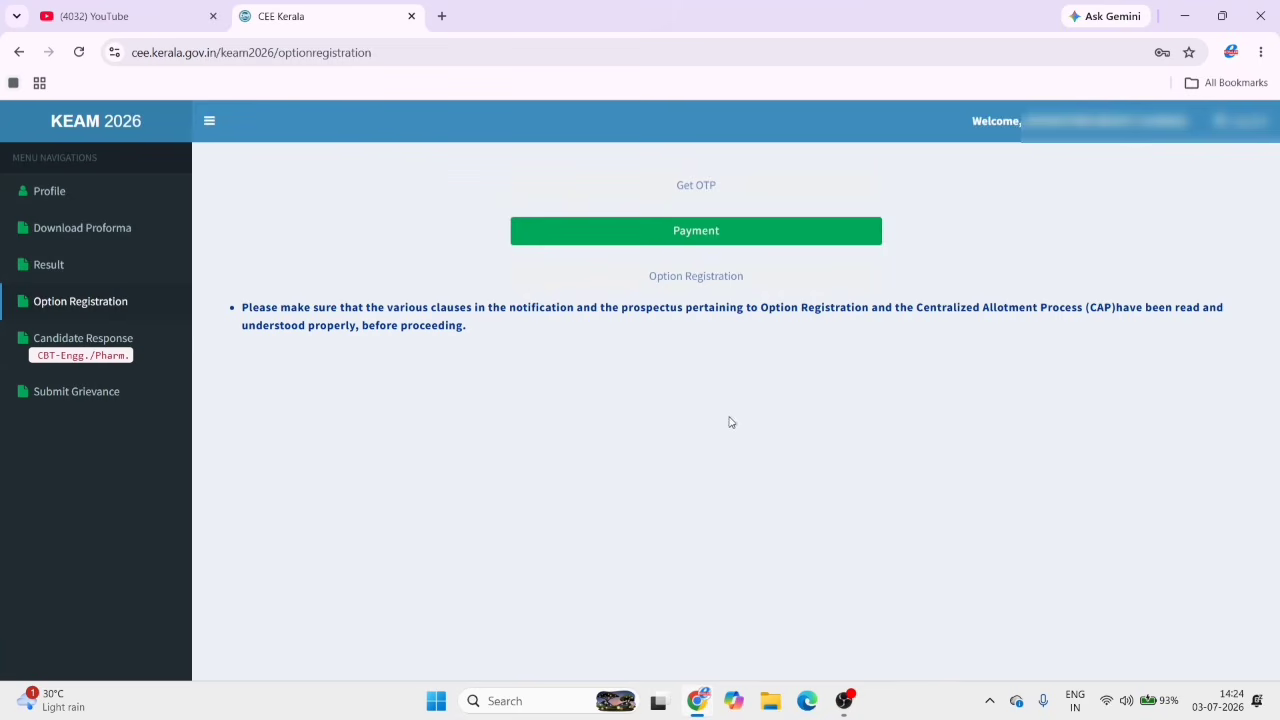
Open the option registration fee payment, choose Online Payment and proceed to the payment gateway
{"action": "left_click", "coordinate": [728, 240]}
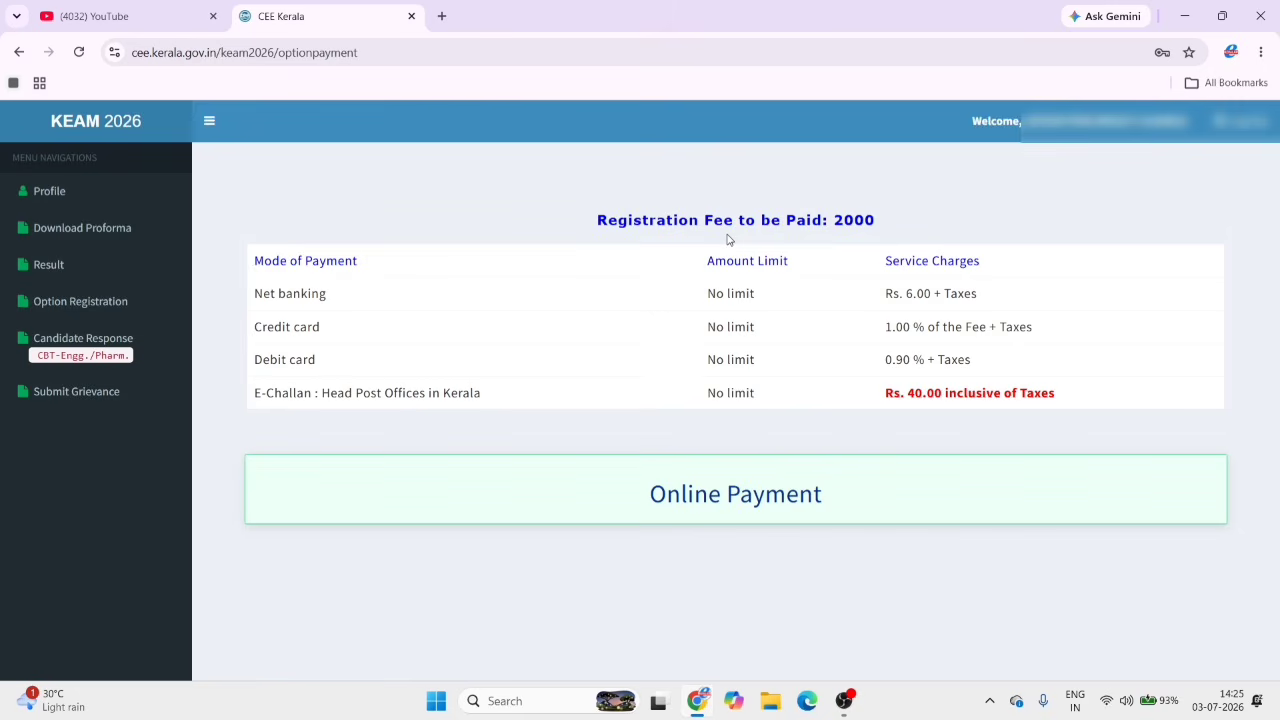
{"action": "left_click", "coordinate": [716, 499]}
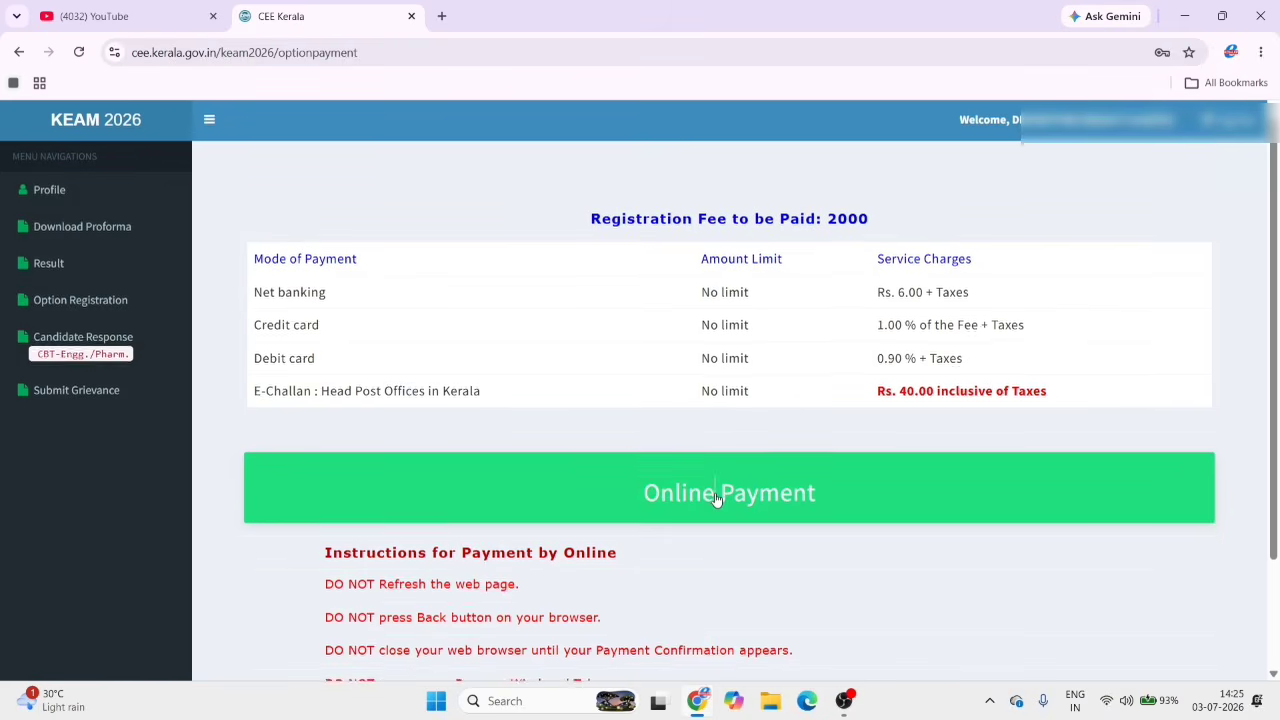
{"action": "scroll", "coordinate": [716, 499], "scroll_direction": "down", "scroll_amount": 3}
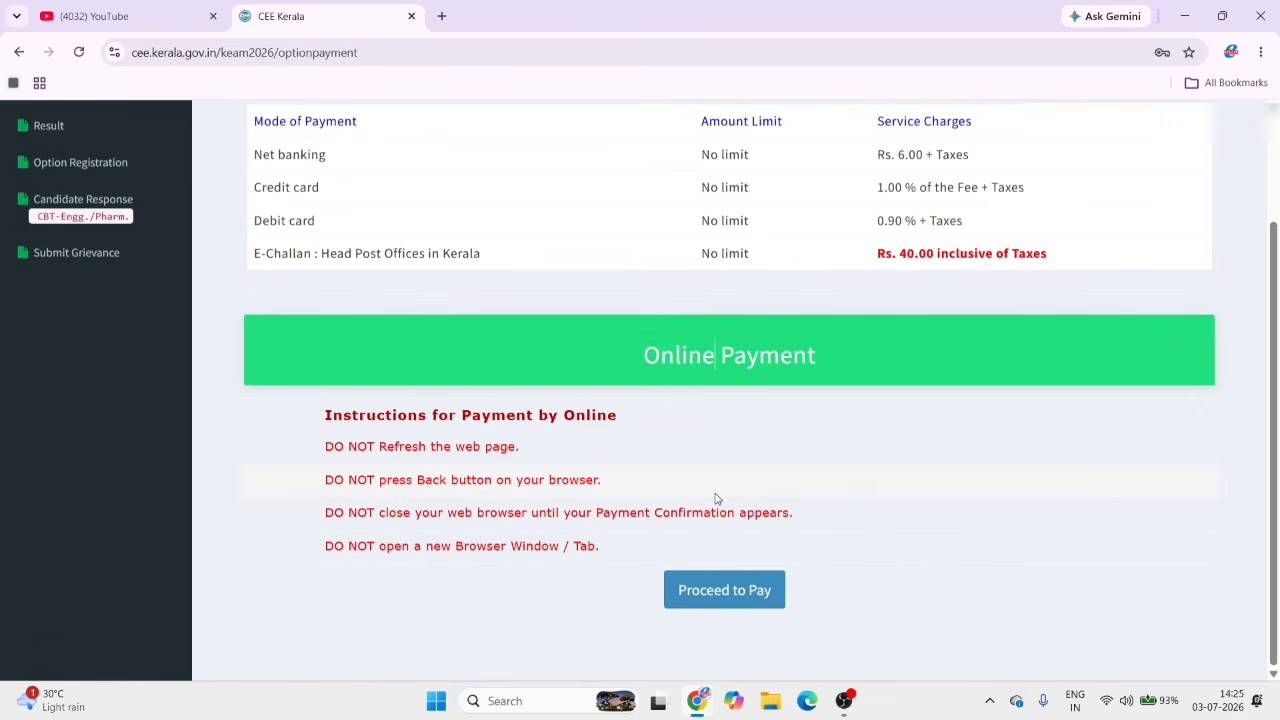
{"action": "scroll", "coordinate": [716, 499], "scroll_direction": "up", "scroll_amount": 3}
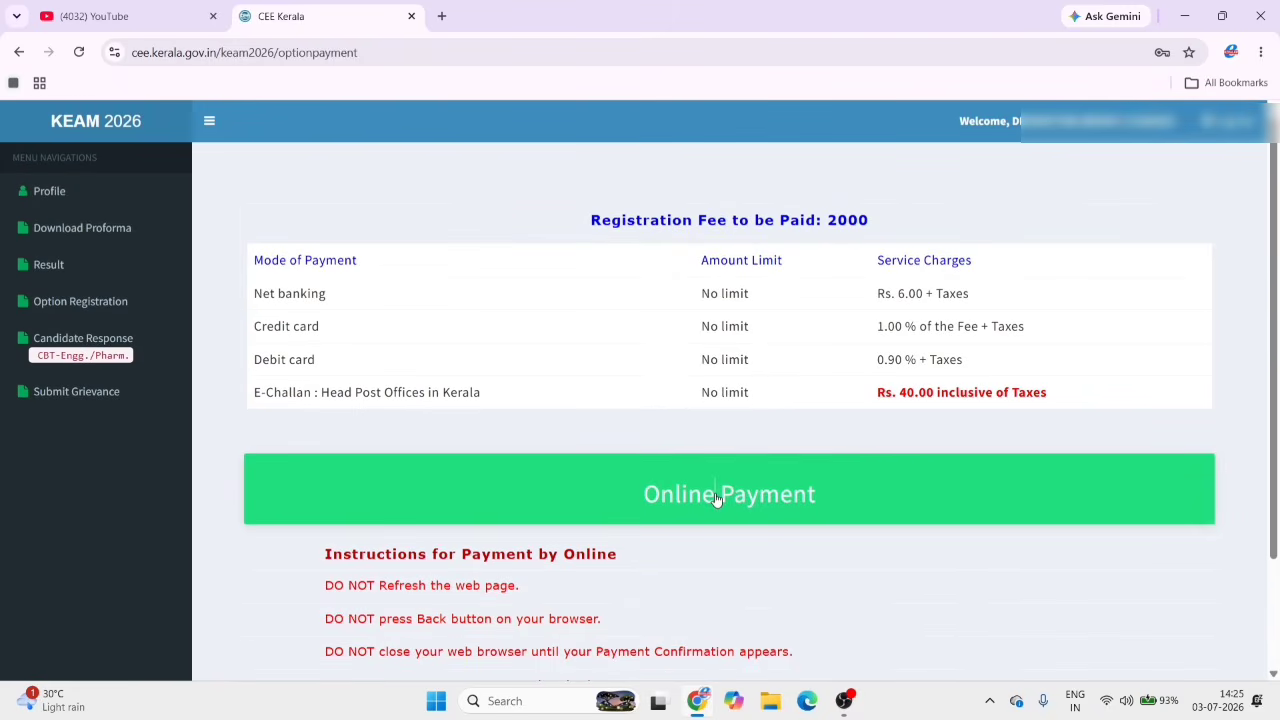
{"action": "scroll", "coordinate": [716, 499], "scroll_direction": "down", "scroll_amount": 3}
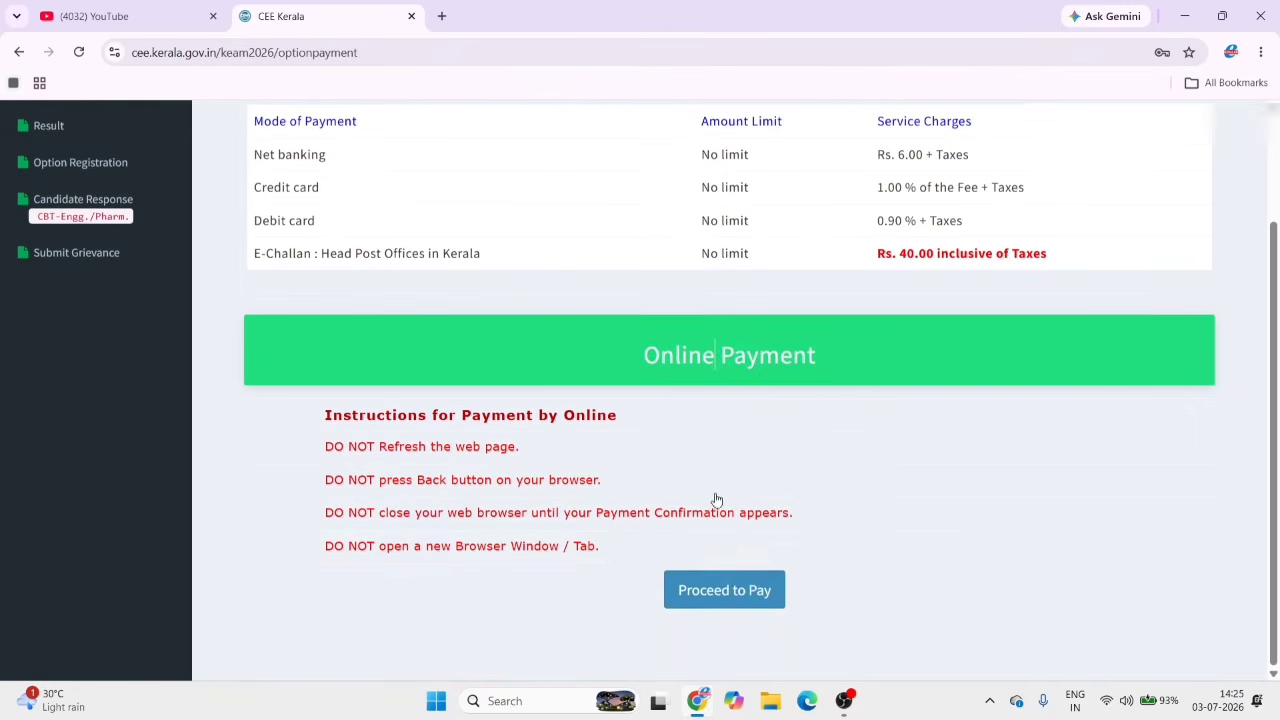
{"action": "left_click", "coordinate": [709, 600]}
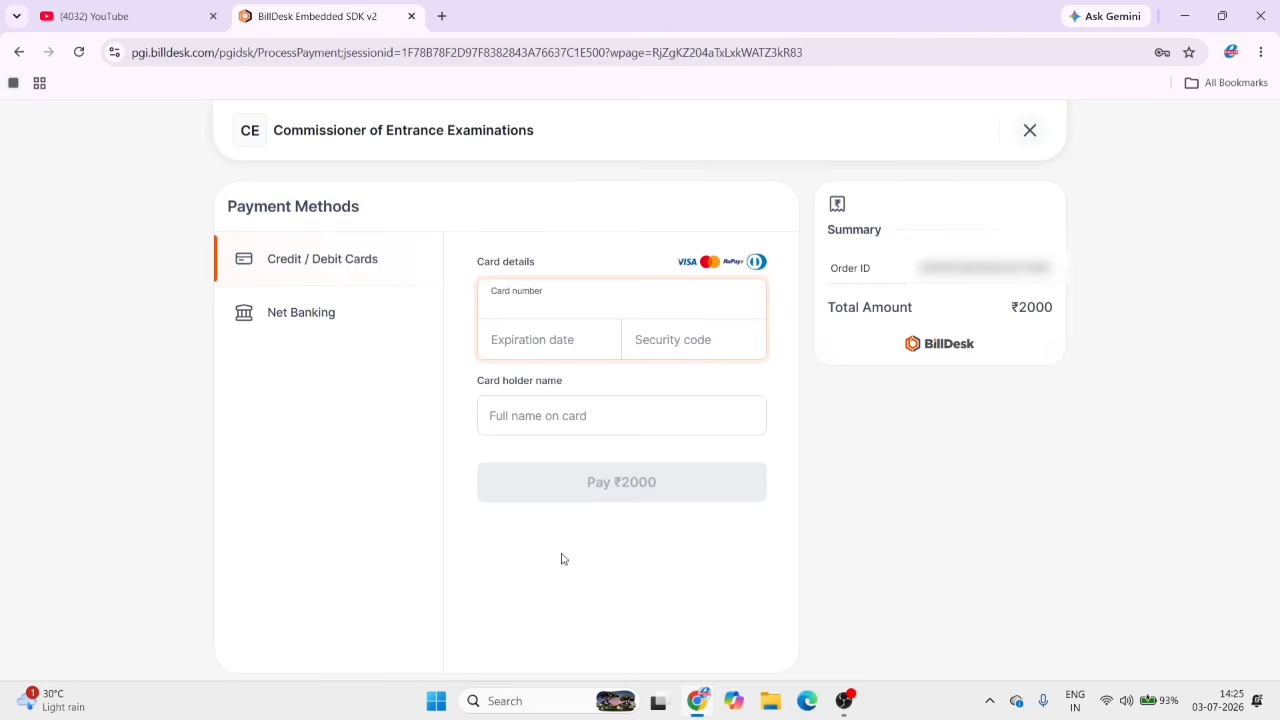
Pay the fee by Net Banking with the bank matching "fede", accept the convenience fee and acknowledge the transaction status message
{"action": "left_click", "coordinate": [328, 322]}
{"action": "type", "text": "fede"}
{"action": "left_click", "coordinate": [545, 343]}
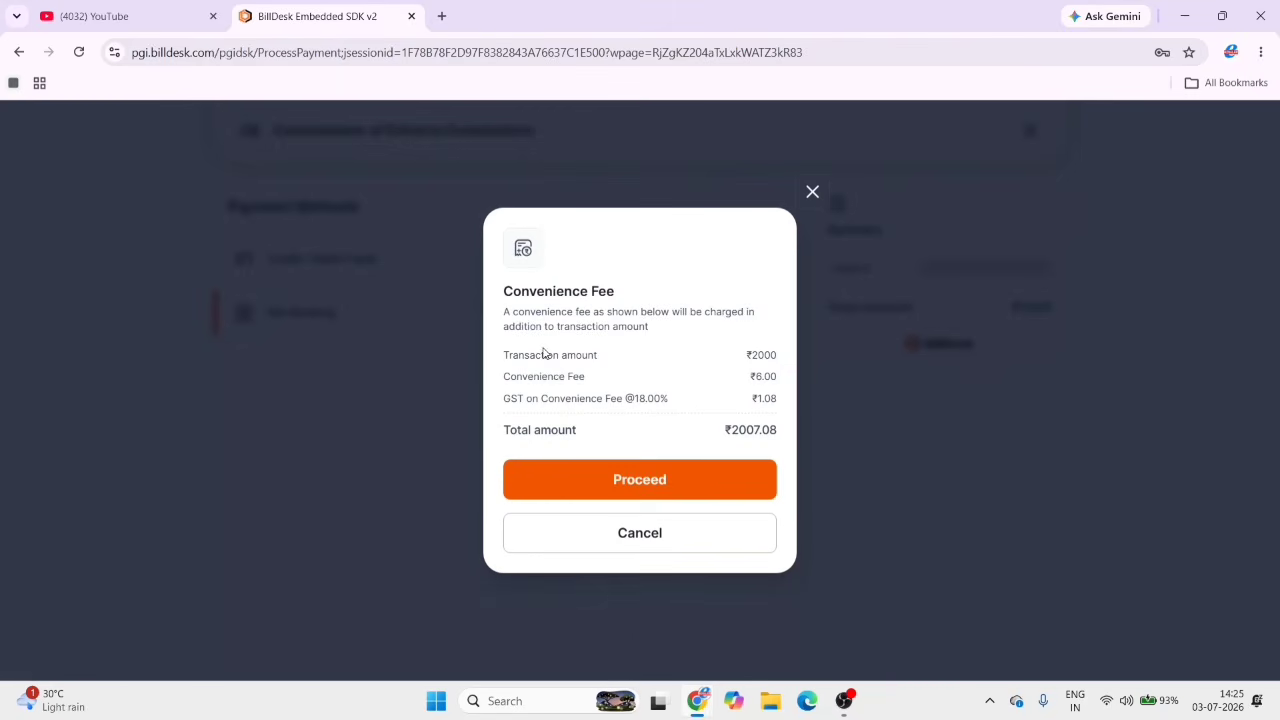
{"action": "left_click", "coordinate": [661, 487]}
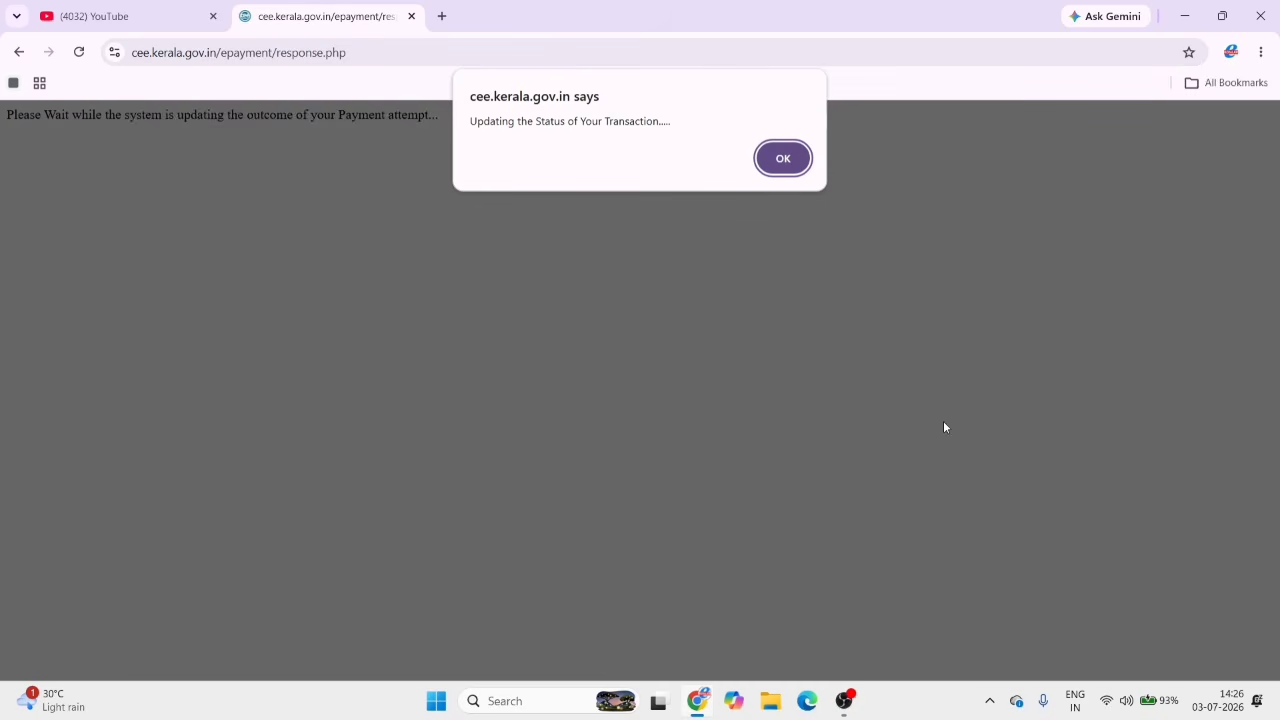
{"action": "left_click", "coordinate": [796, 160]}
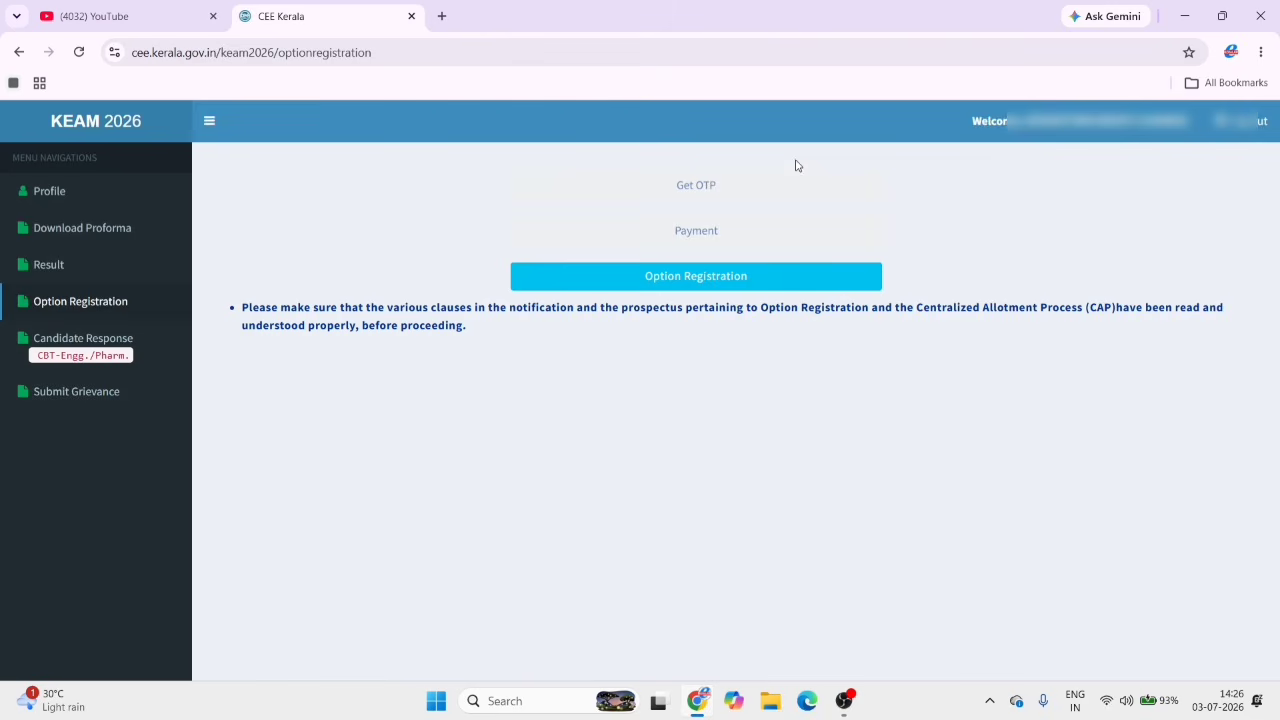
Open the KEAM 2026 option registration page listing the available options, and close the YouTube tab
{"action": "left_click", "coordinate": [692, 287]}
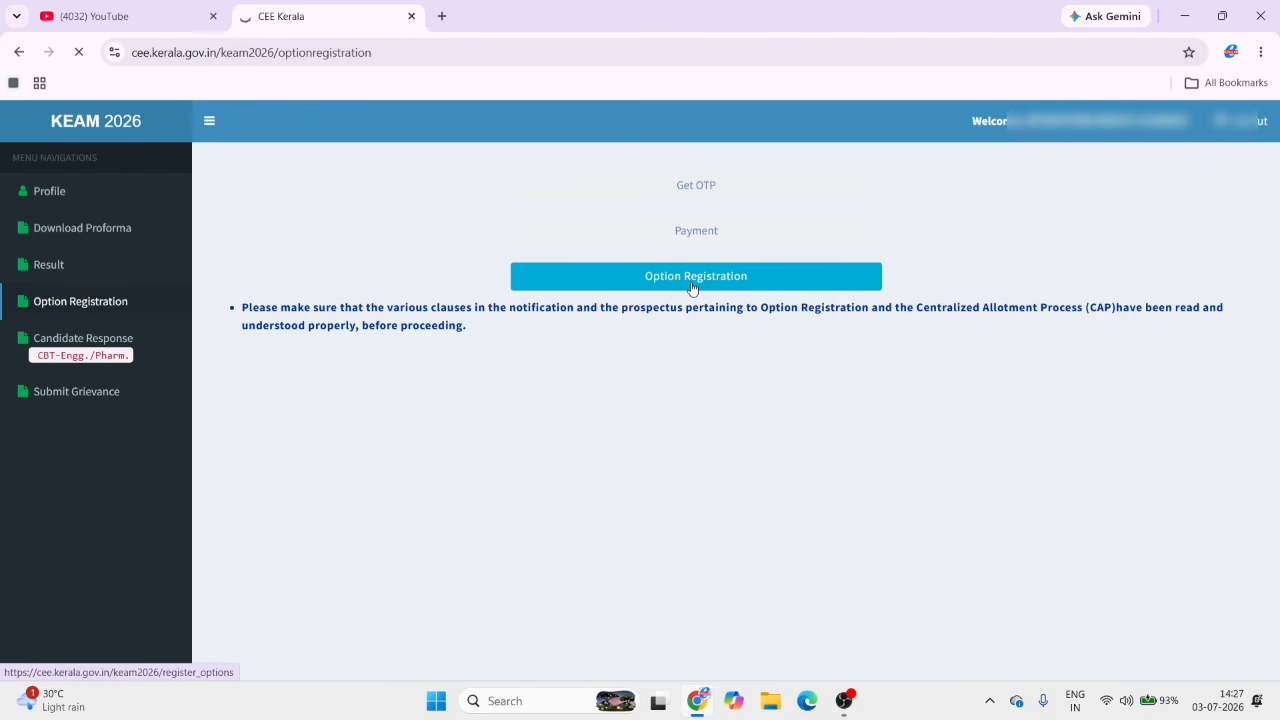
{"action": "left_click", "coordinate": [213, 16]}
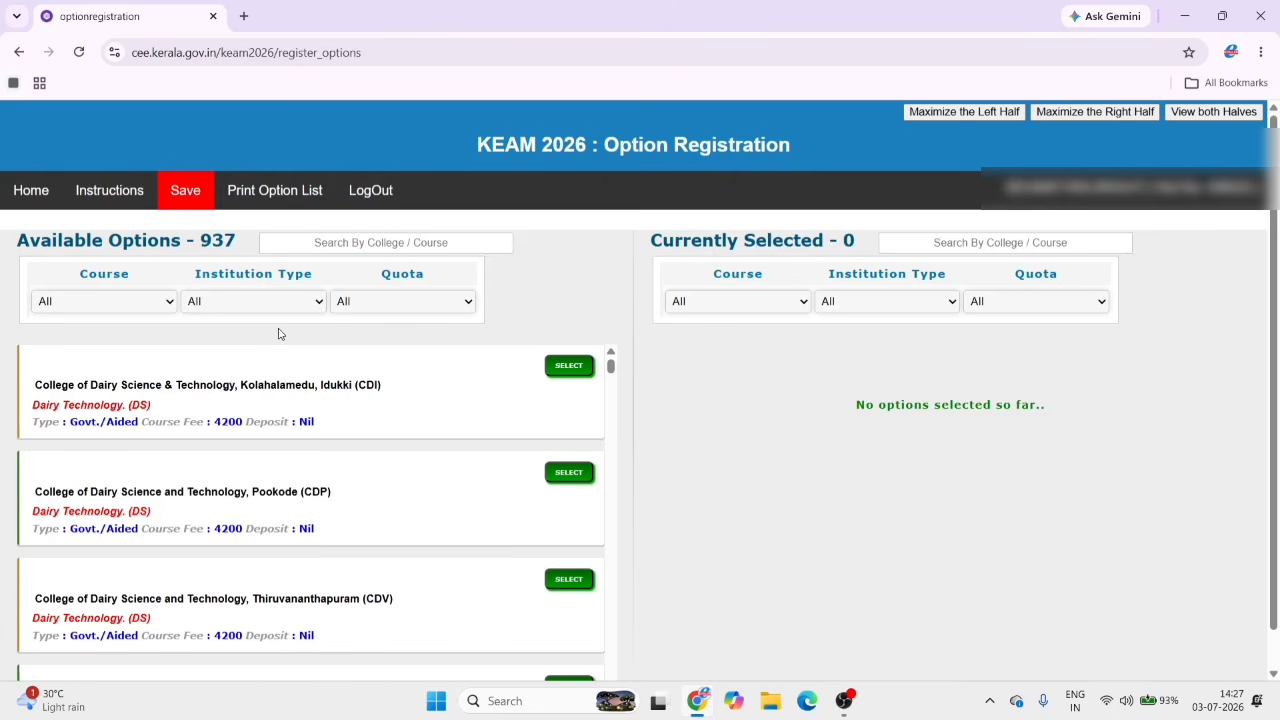
{"action": "scroll", "coordinate": [278, 333], "scroll_direction": "down", "scroll_amount": 1}
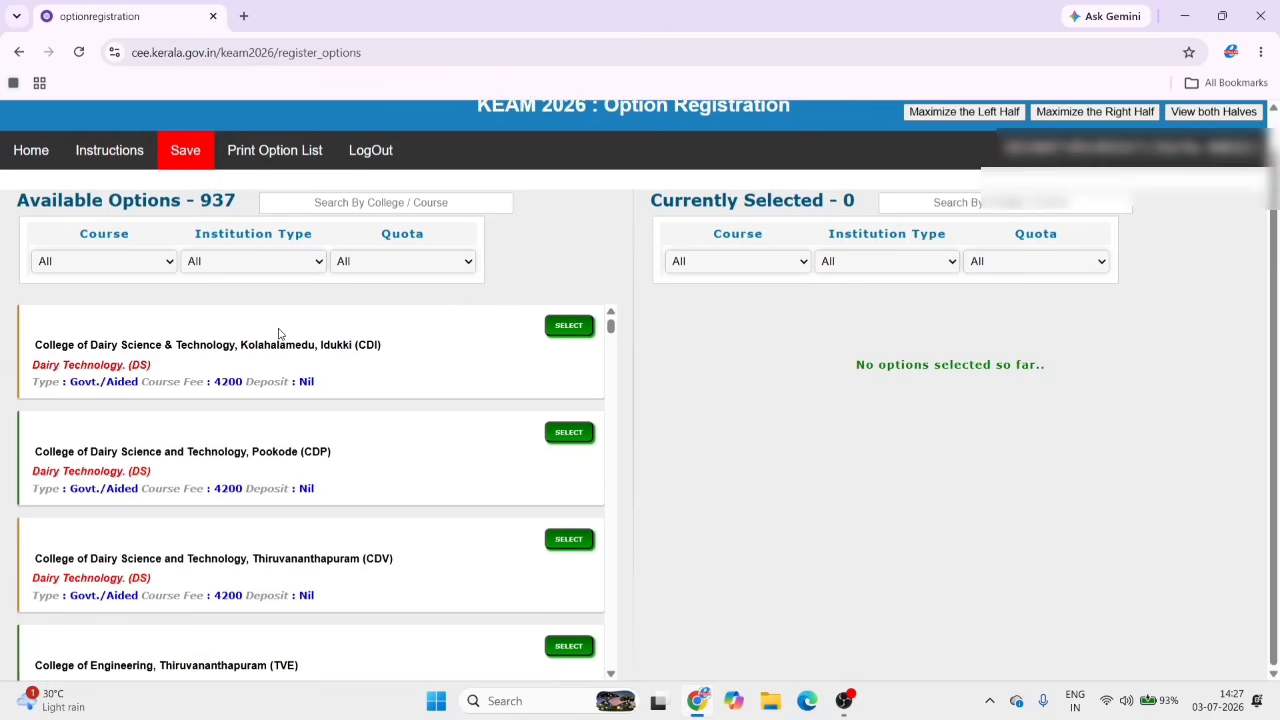
{"action": "scroll", "coordinate": [275, 330], "scroll_direction": "up", "scroll_amount": 1}
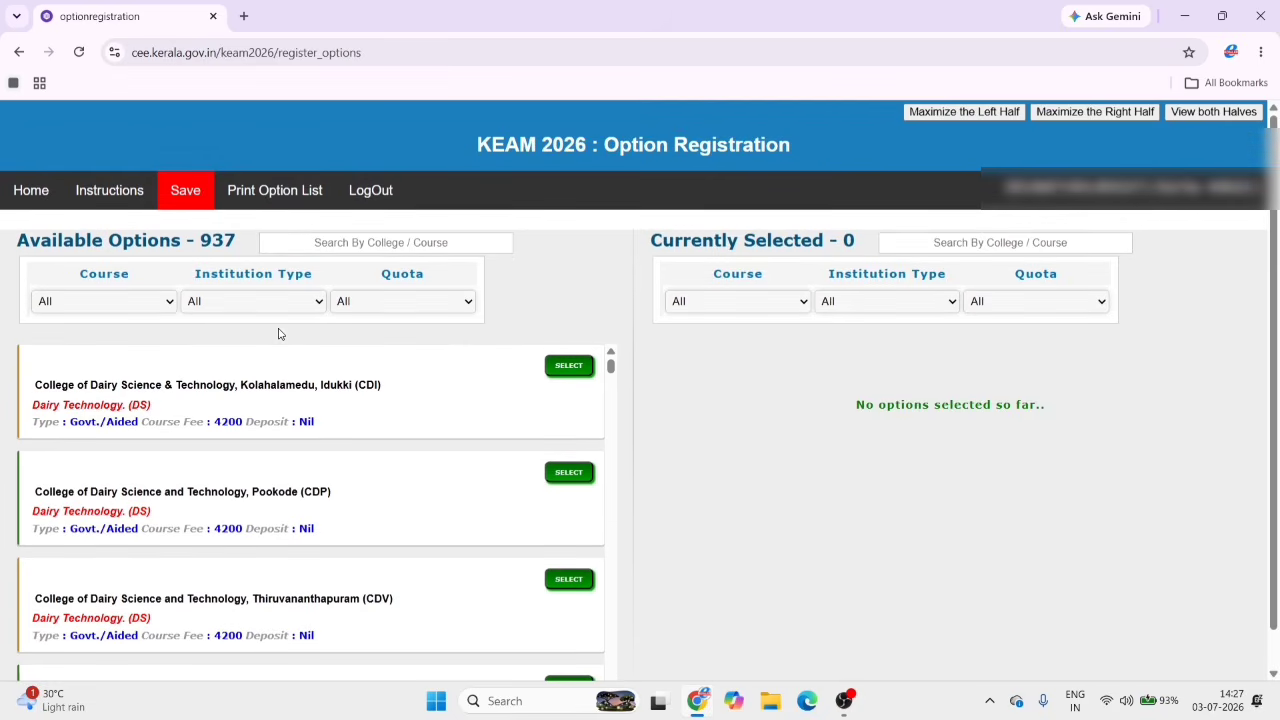
Look through the Course, Institution Type and Quota filter choices for the available options, keeping Course at All
{"action": "left_click", "coordinate": [127, 308]}
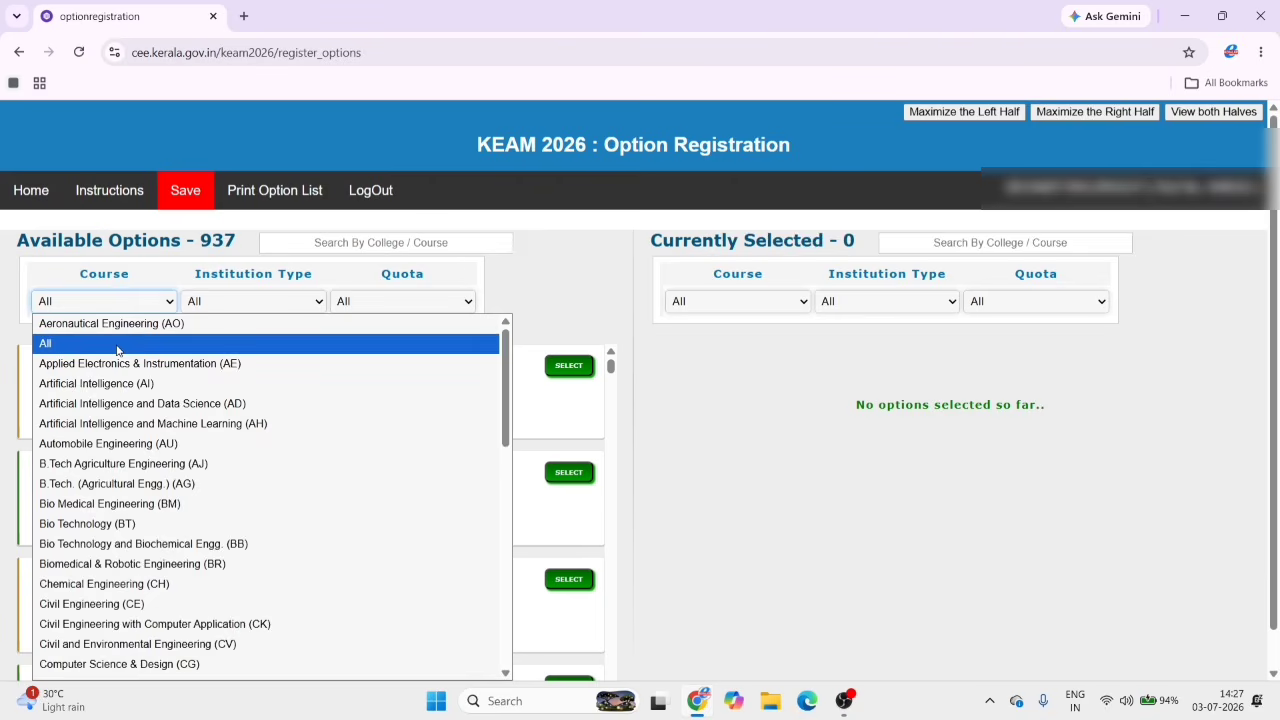
{"action": "left_click", "coordinate": [117, 349]}
{"action": "left_click", "coordinate": [257, 308]}
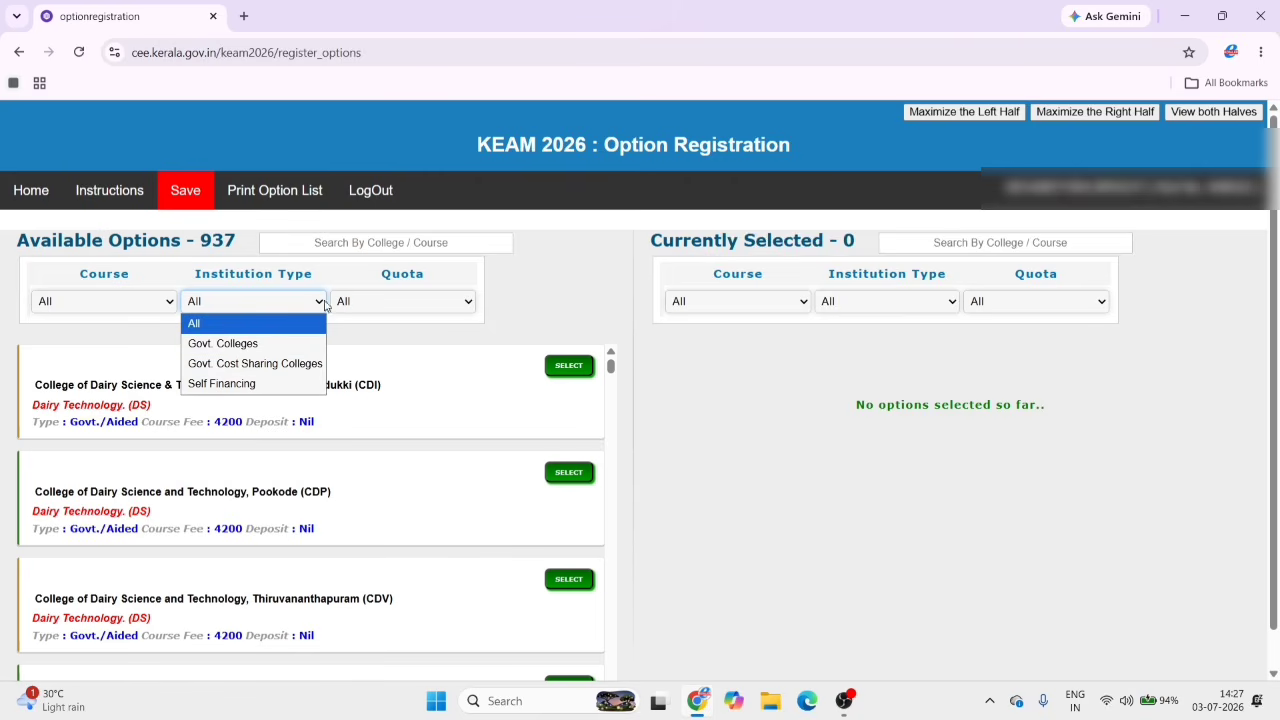
{"action": "left_click", "coordinate": [405, 306]}
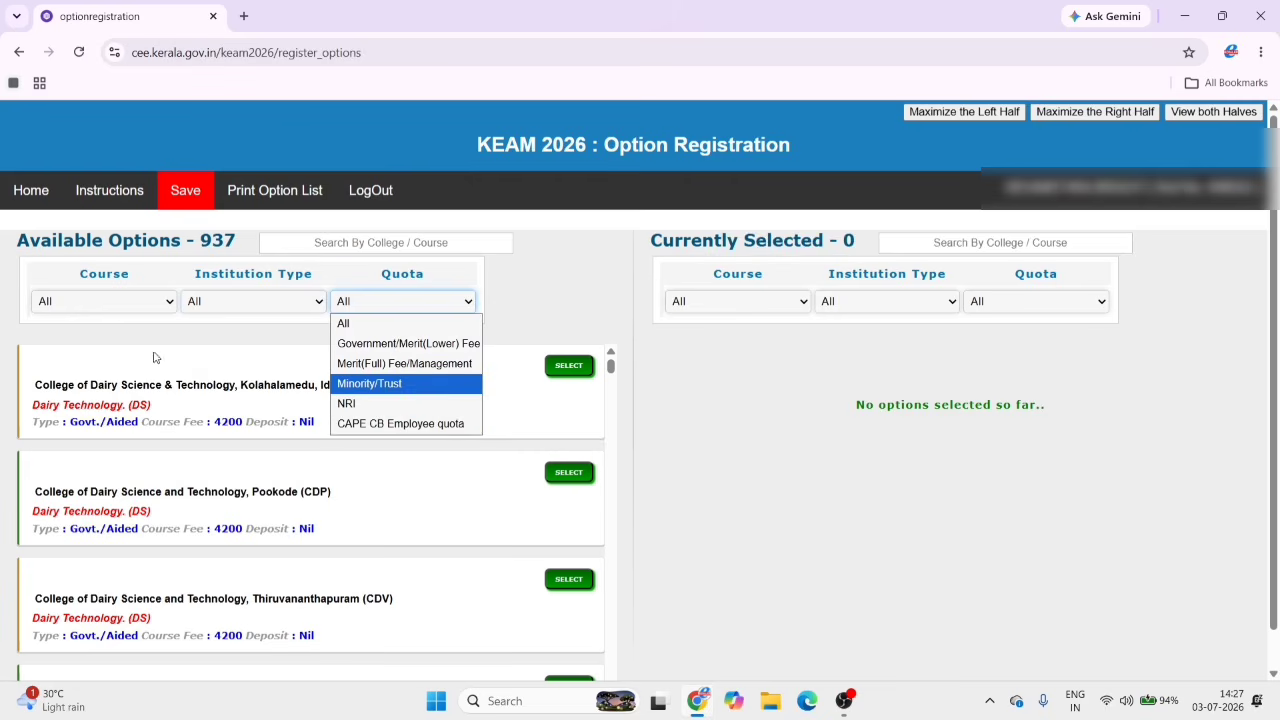
Filter the available options to Govt. Colleges and select Computer Science and Engineering (CS) at College of Engineering, Thiruvananthapuram (TVE)
{"action": "left_click", "coordinate": [119, 305]}
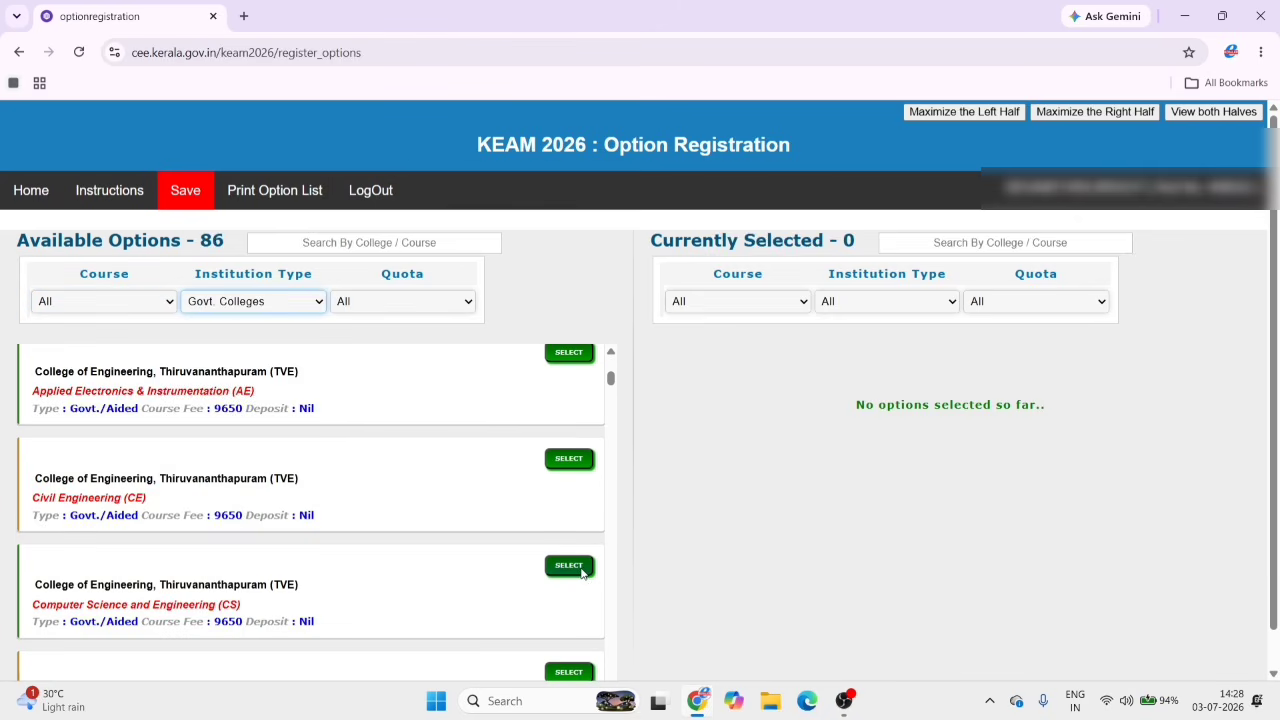
{"action": "scroll", "coordinate": [555, 570], "scroll_direction": "down", "scroll_amount": 2}
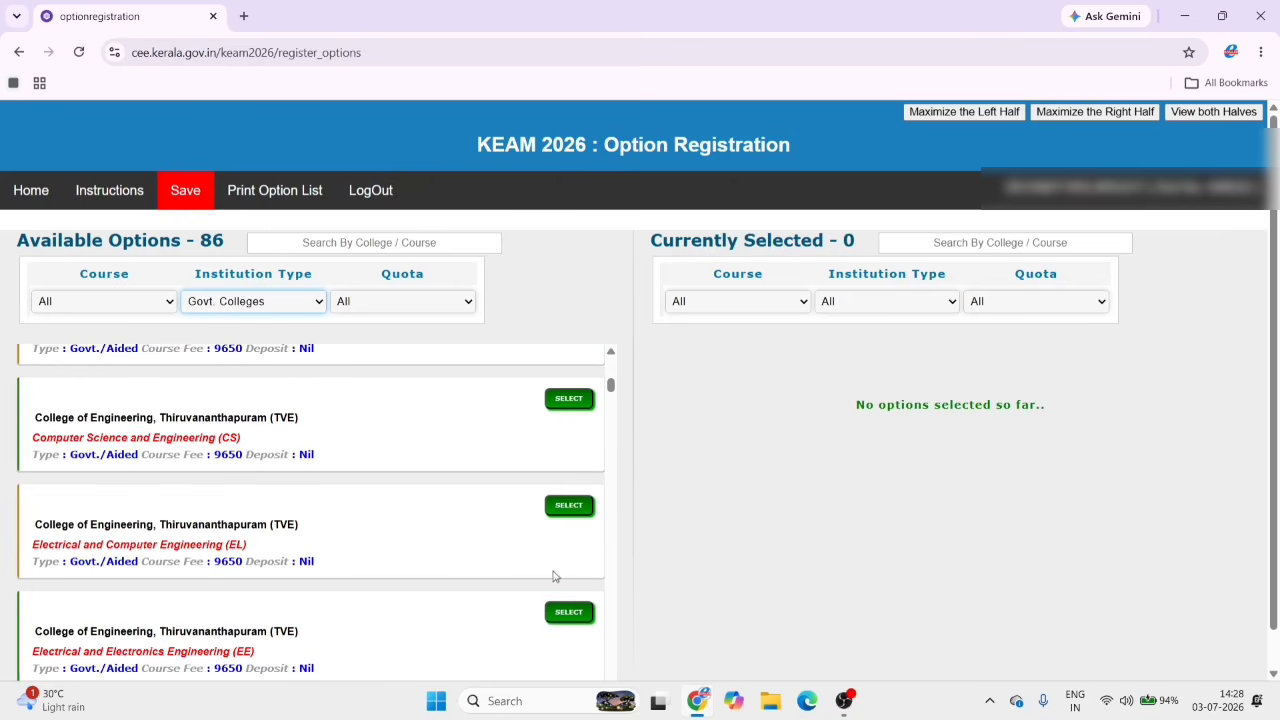
{"action": "left_click", "coordinate": [563, 407]}
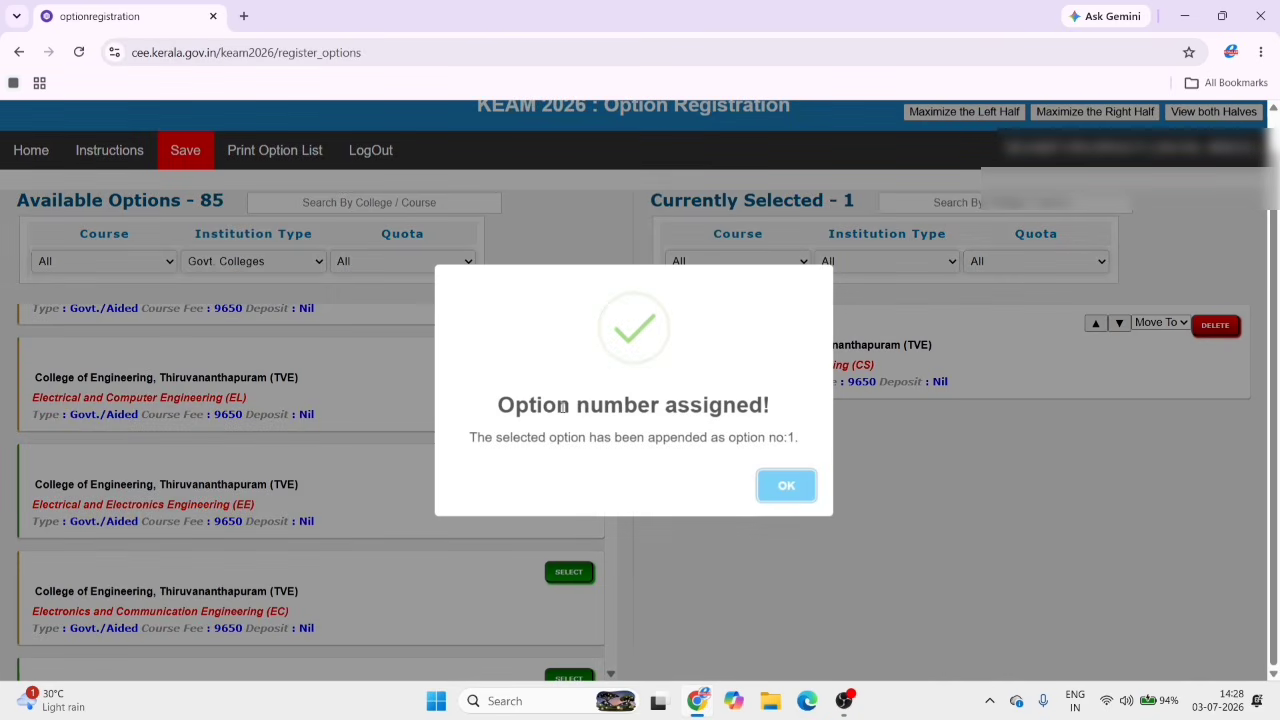
Select Electronics and Communication Engineering (EC) at College of Engineering, Thiruvananthapuram (TVE), and accept the periodic save of the selected options
{"action": "left_click", "coordinate": [800, 490]}
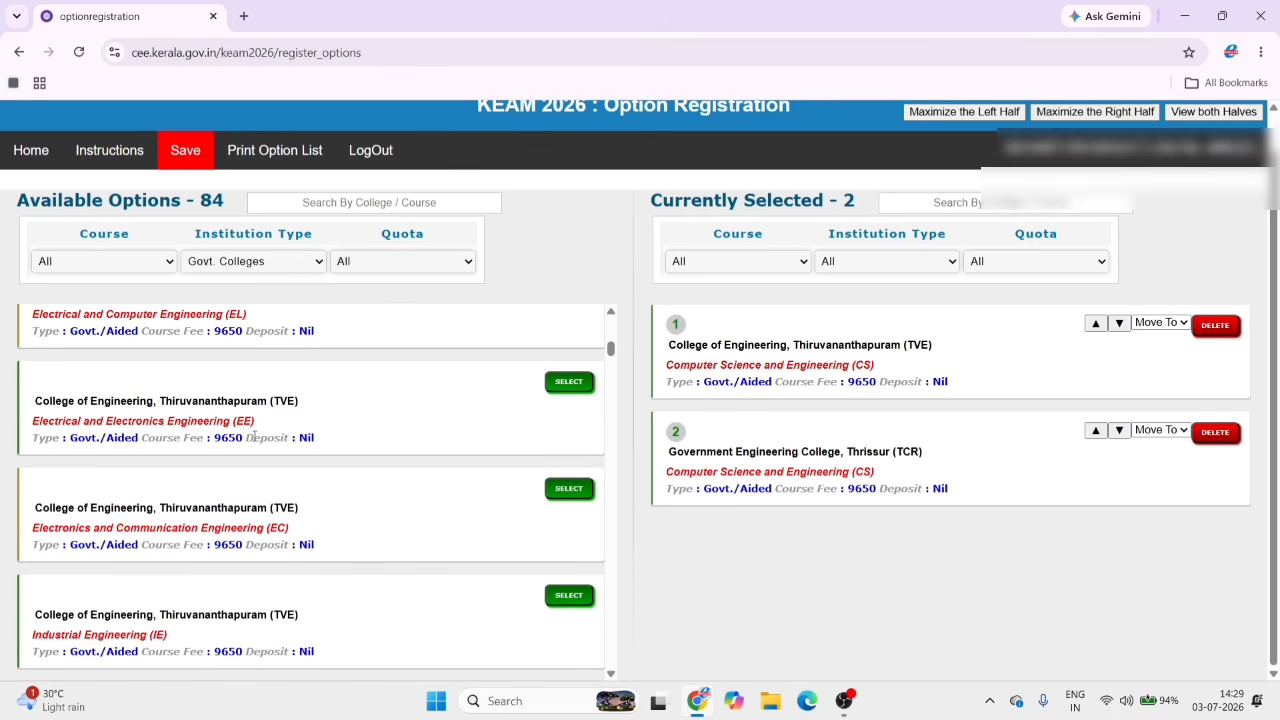
{"action": "scroll", "coordinate": [300, 518], "scroll_direction": "down", "scroll_amount": 1}
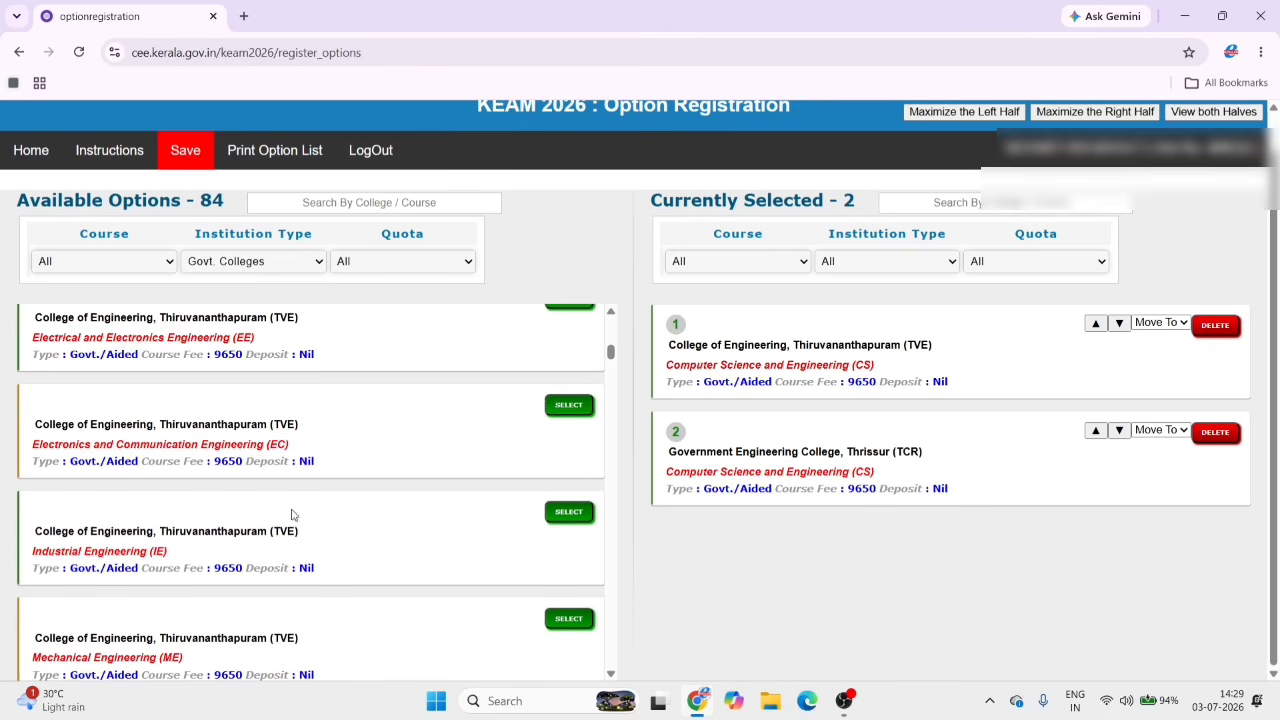
{"action": "left_click", "coordinate": [570, 408]}
{"action": "left_click", "coordinate": [786, 486]}
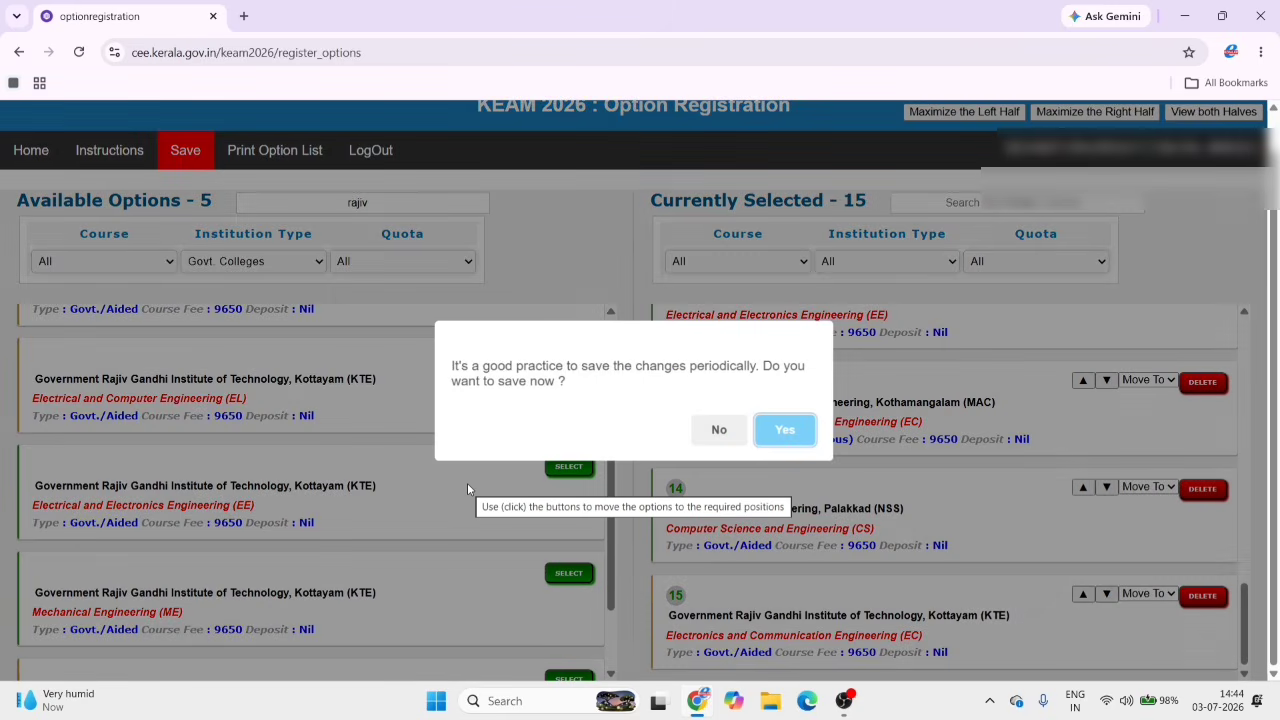
{"action": "left_click", "coordinate": [781, 436]}
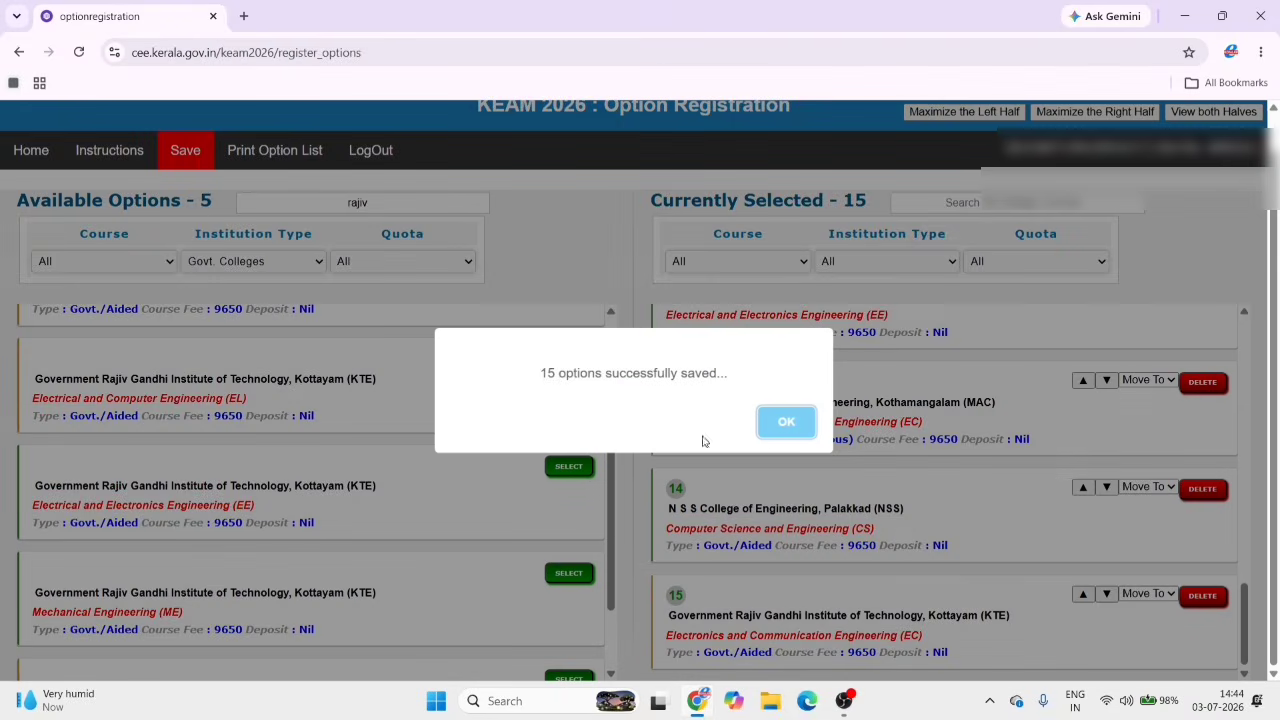
{"action": "left_click", "coordinate": [780, 432]}
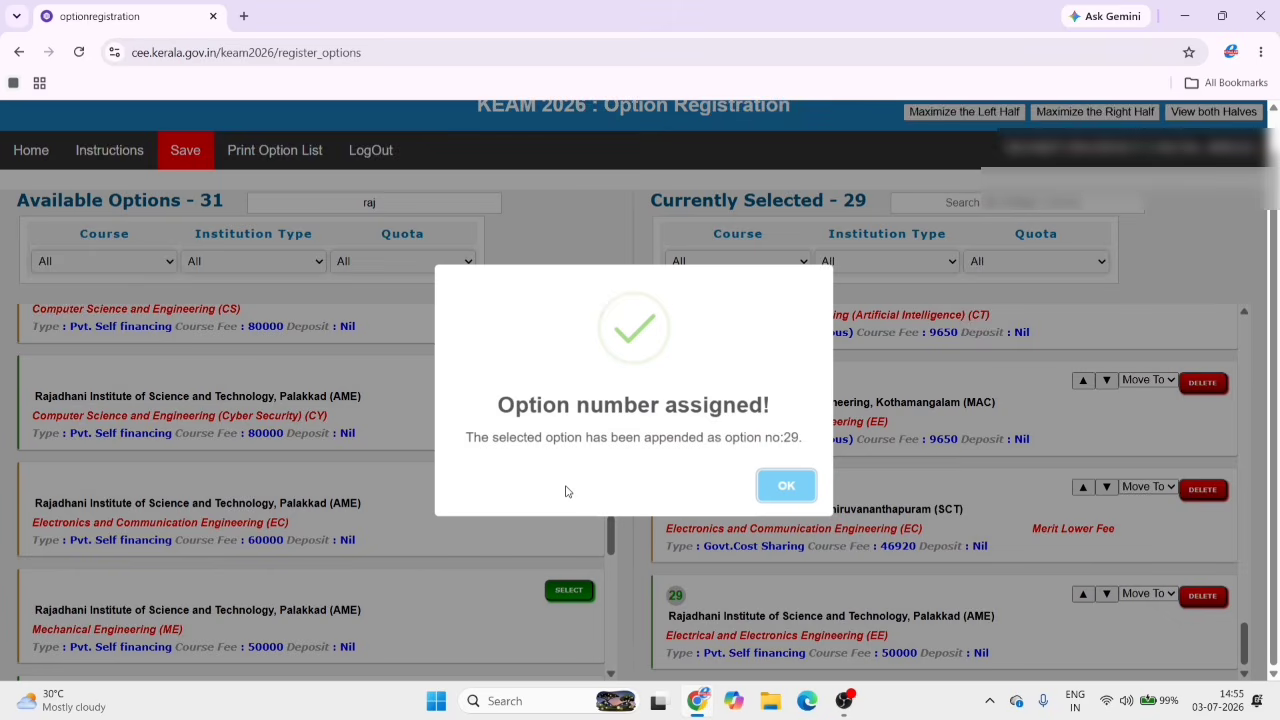
Delete Electrical and Electronics Engineering (EE) at Rajadhani Institute of Science and Technology, Palakkad (AME) from the selected options
{"action": "left_click", "coordinate": [801, 488]}
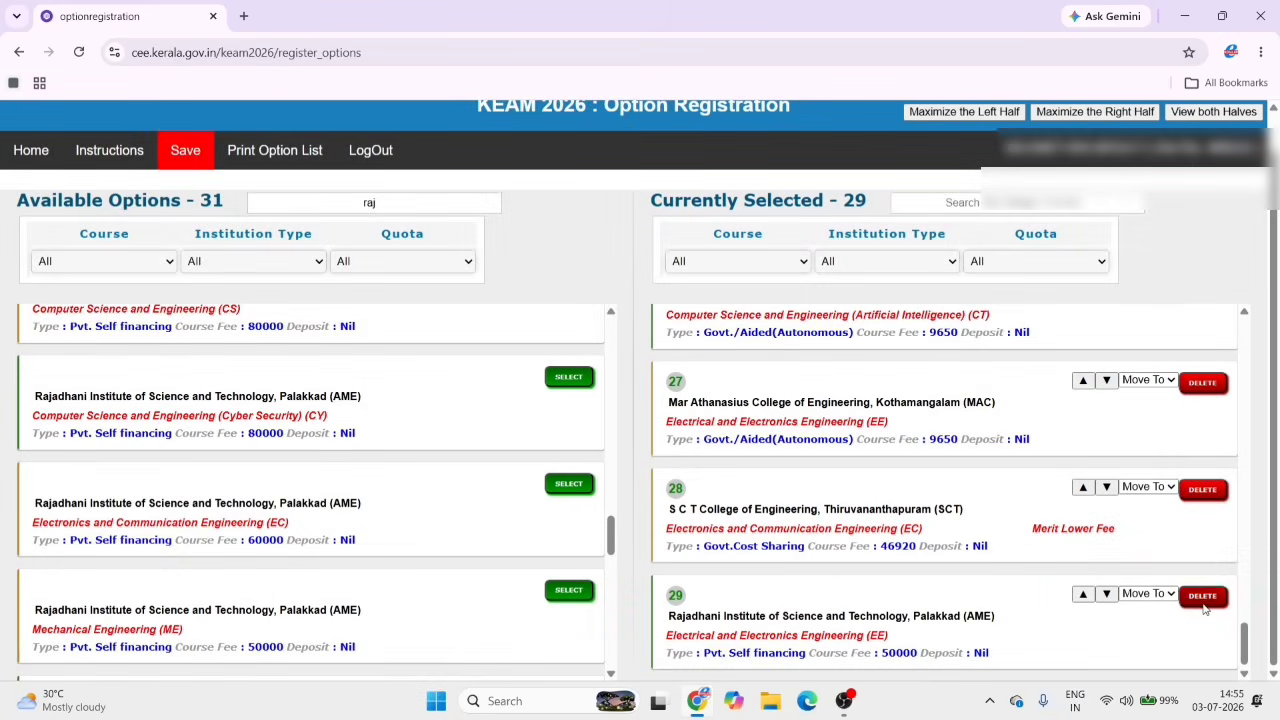
{"action": "left_click", "coordinate": [1200, 596]}
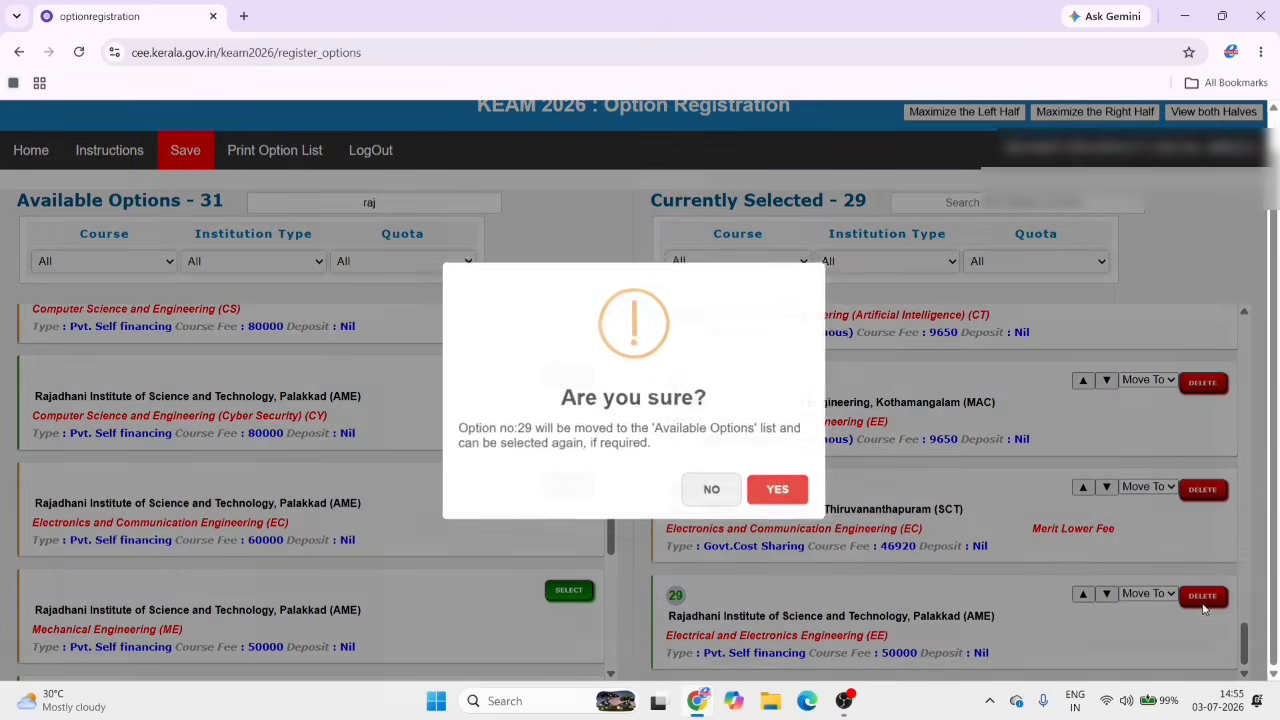
{"action": "left_click", "coordinate": [783, 491]}
{"action": "left_click", "coordinate": [780, 462]}
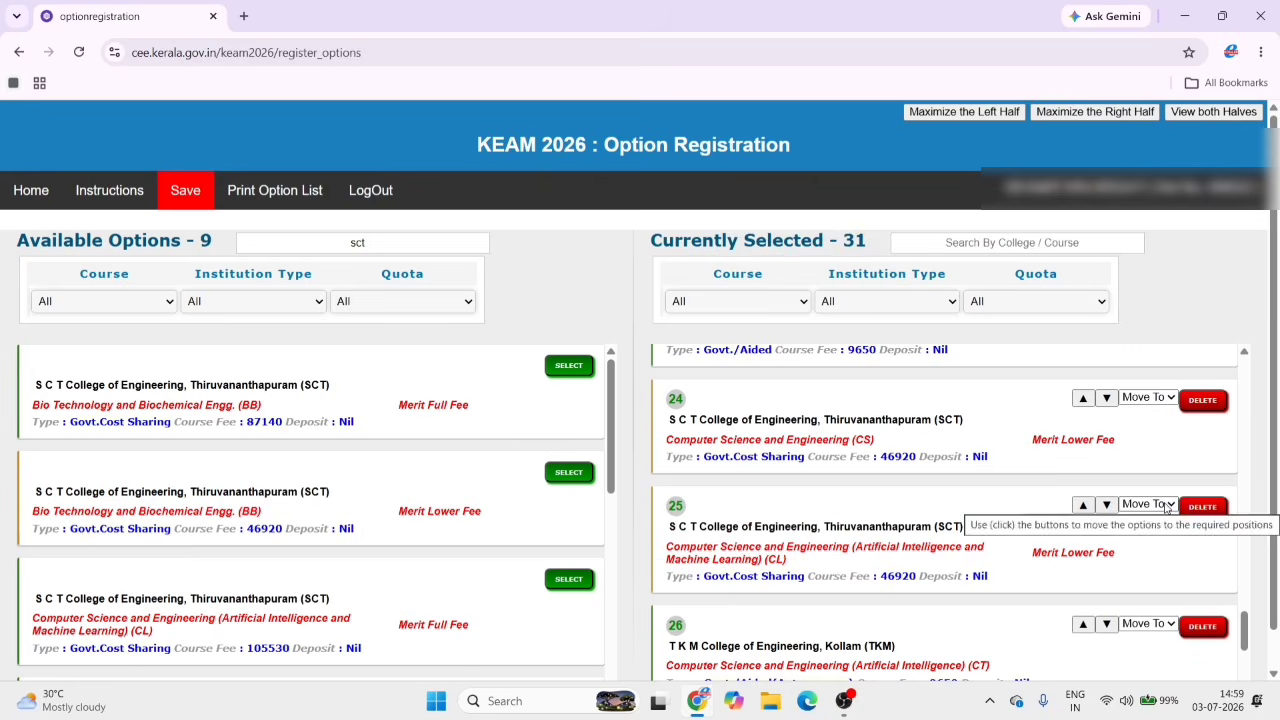
Move Computer Science and Engineering (Artificial Intelligence and Machine Learning) (CL) at S C T College of Engineering from position 25 to position 31
{"action": "left_click", "coordinate": [1150, 504]}
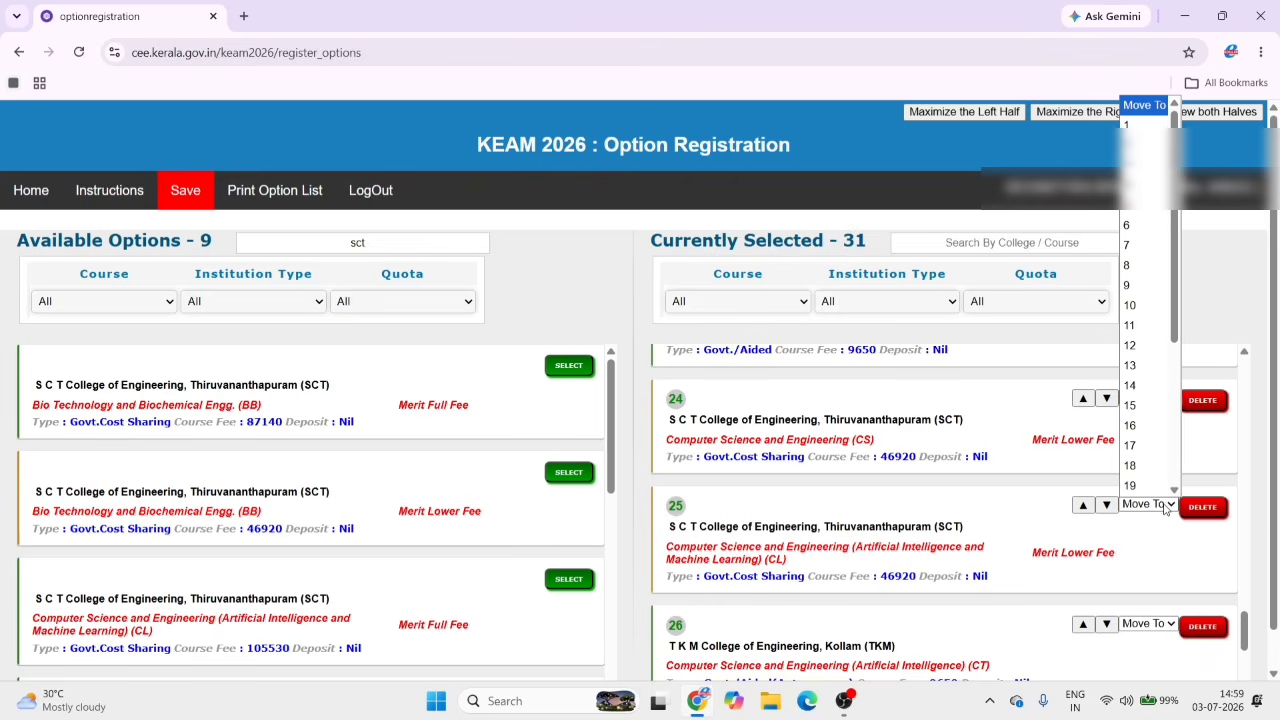
{"action": "scroll", "coordinate": [1160, 486], "scroll_direction": "down", "scroll_amount": 1}
{"action": "left_click_drag", "start_coordinate": [1180, 315], "coordinate": [1191, 468]}
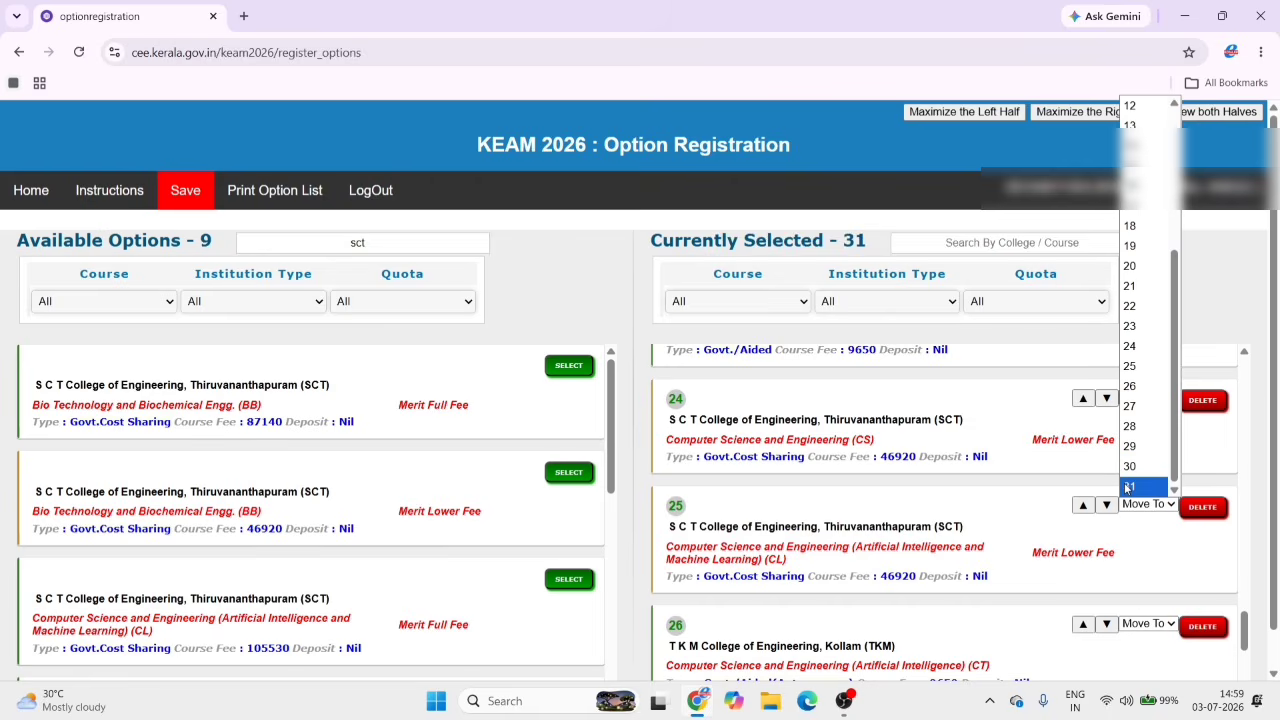
{"action": "left_click", "coordinate": [1128, 487]}
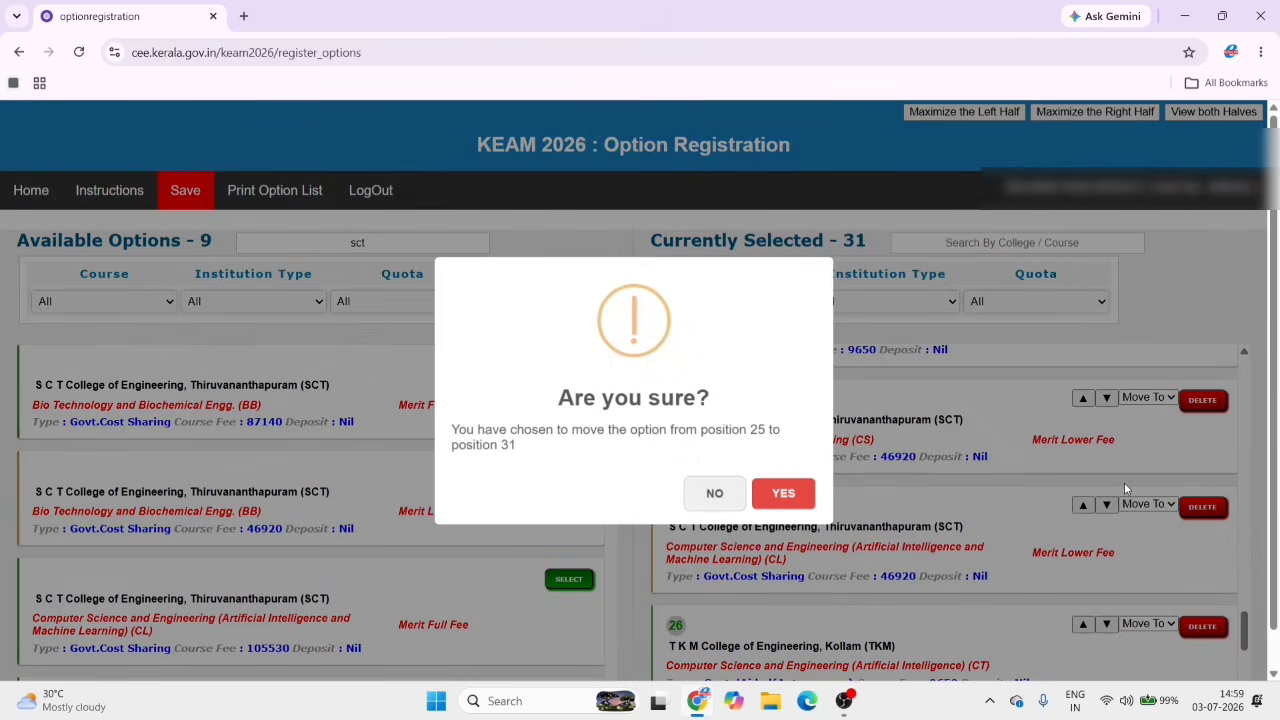
{"action": "left_click", "coordinate": [784, 493]}
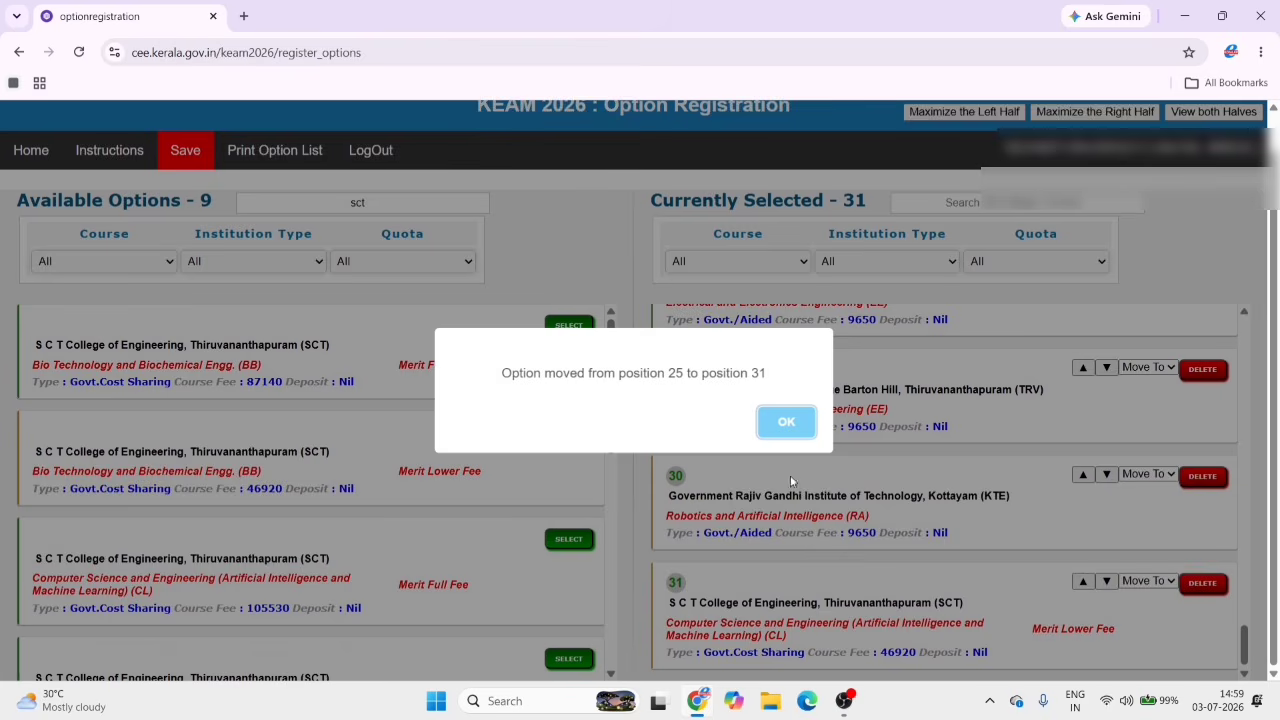
{"action": "left_click", "coordinate": [795, 425]}
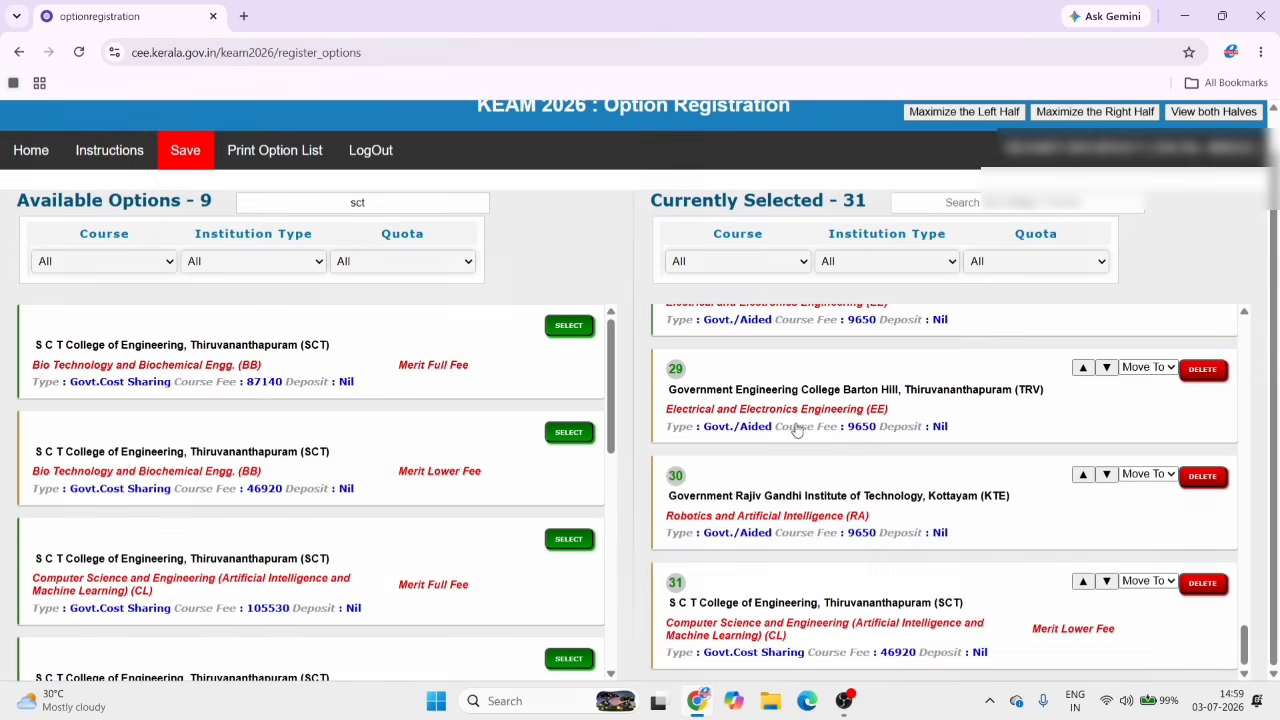
Check the new order of the selected options and accept the periodic save of the reordered list
{"action": "scroll", "coordinate": [940, 490], "scroll_direction": "up", "scroll_amount": 3}
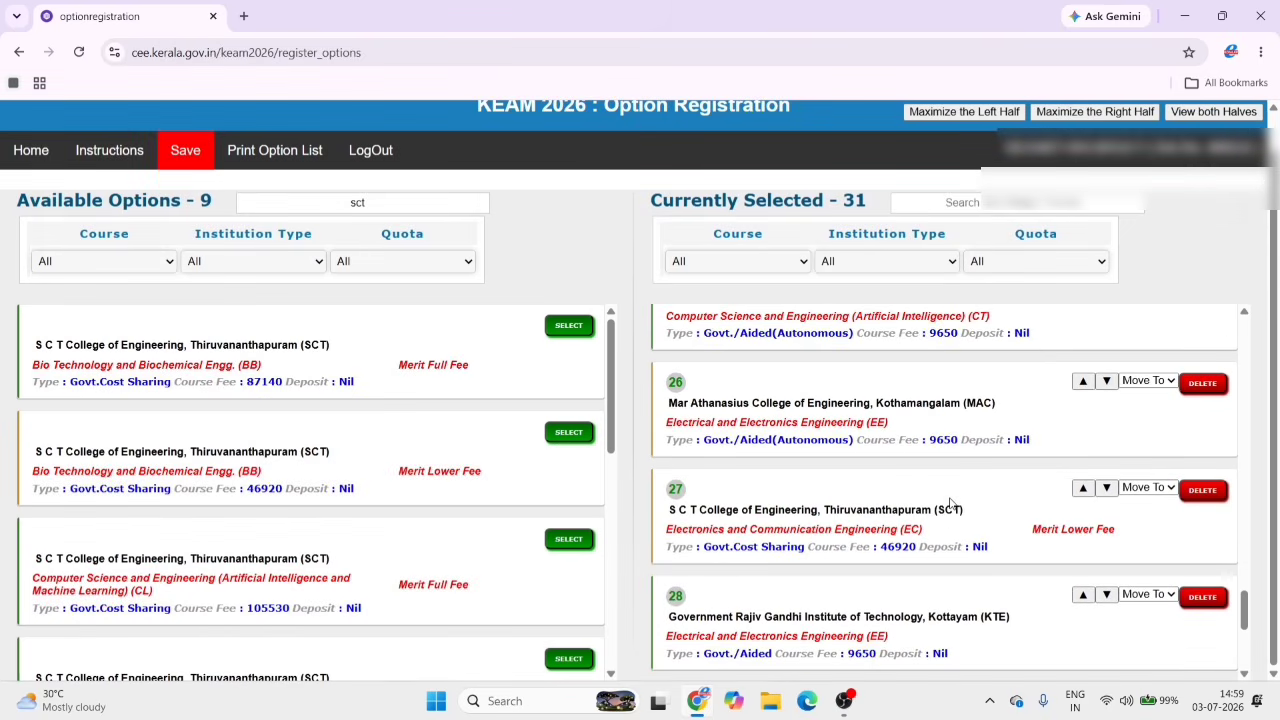
{"action": "scroll", "coordinate": [950, 500], "scroll_direction": "up", "scroll_amount": 2}
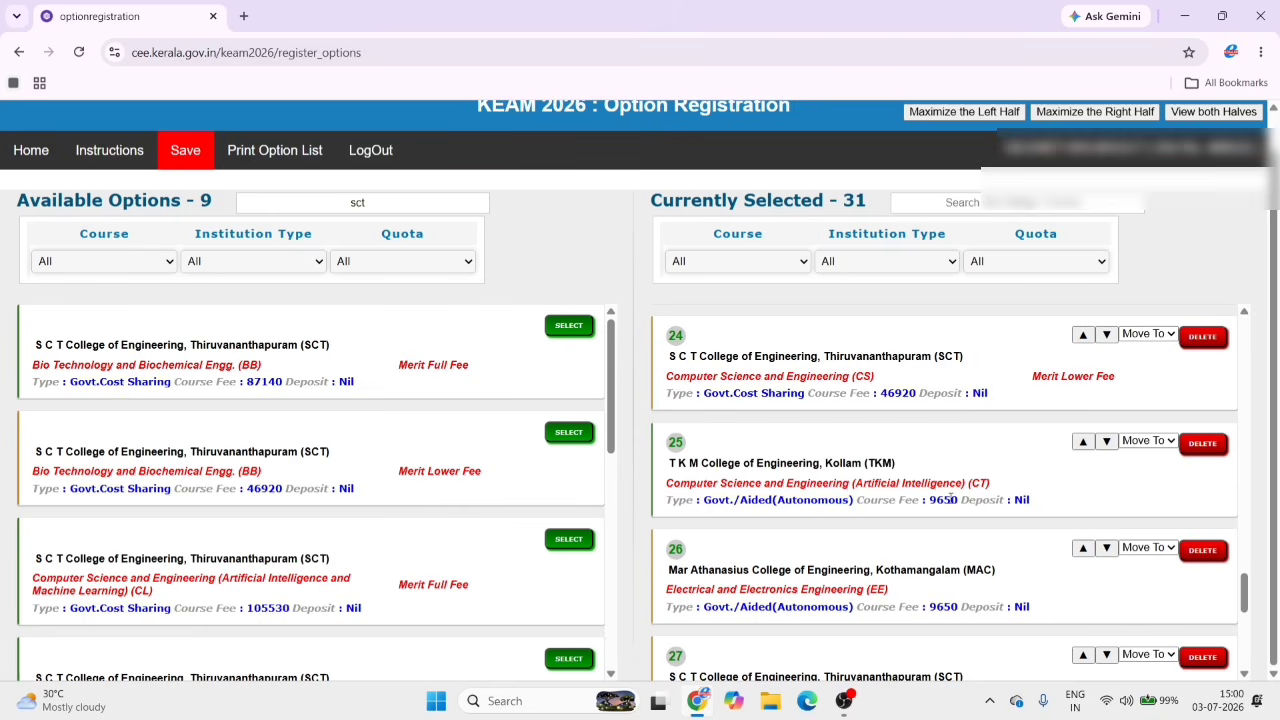
{"action": "scroll", "coordinate": [950, 497], "scroll_direction": "down", "scroll_amount": 5}
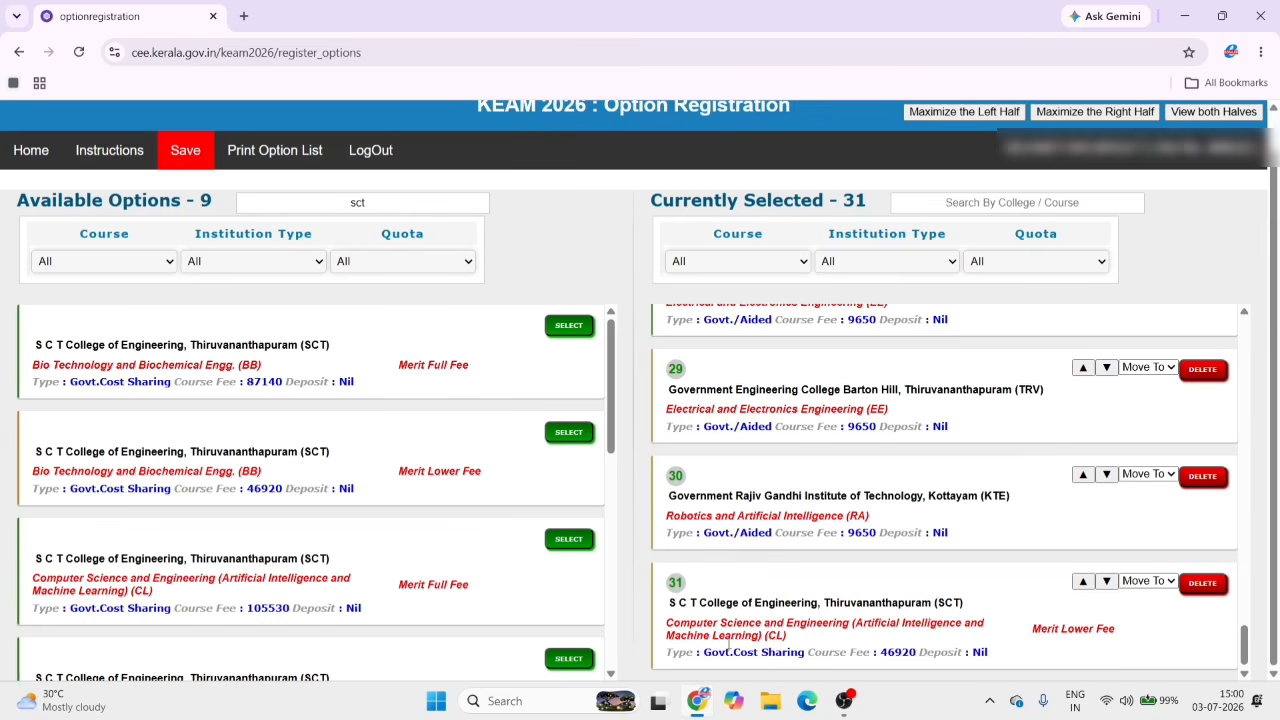
{"action": "scroll", "coordinate": [866, 596], "scroll_direction": "up", "scroll_amount": 4}
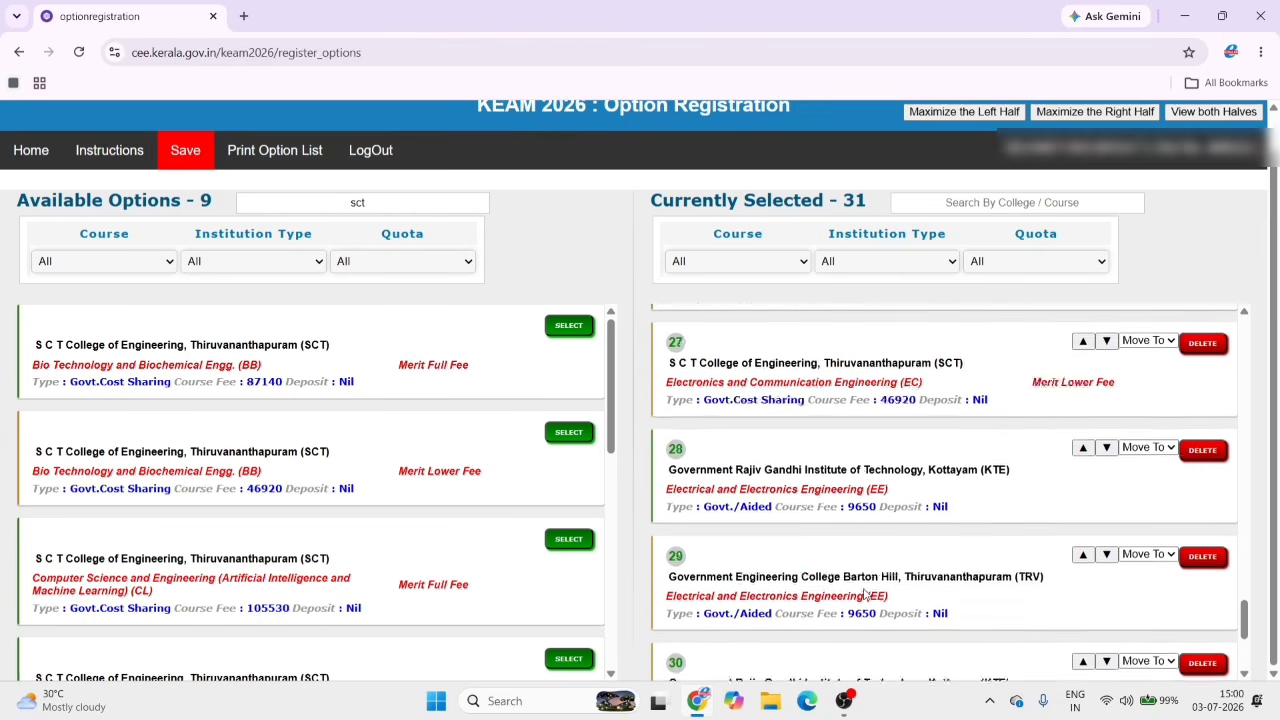
{"action": "scroll", "coordinate": [866, 595], "scroll_direction": "down", "scroll_amount": 4}
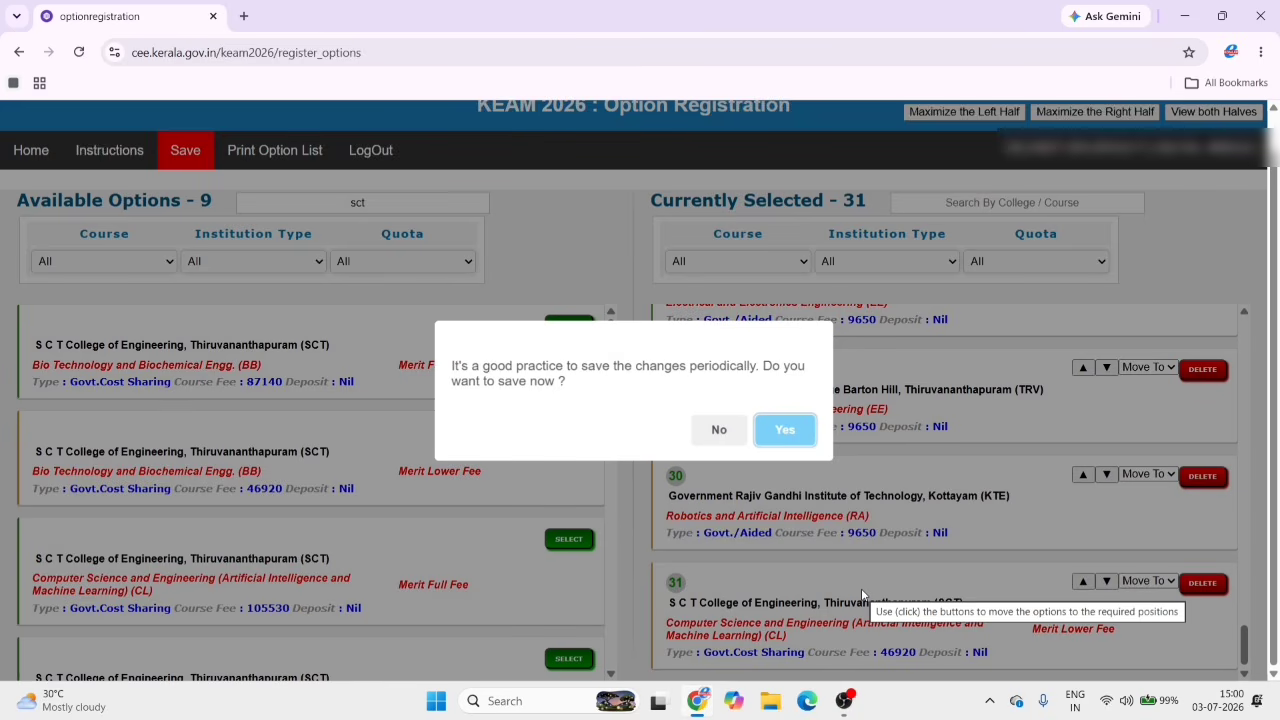
{"action": "left_click", "coordinate": [787, 433]}
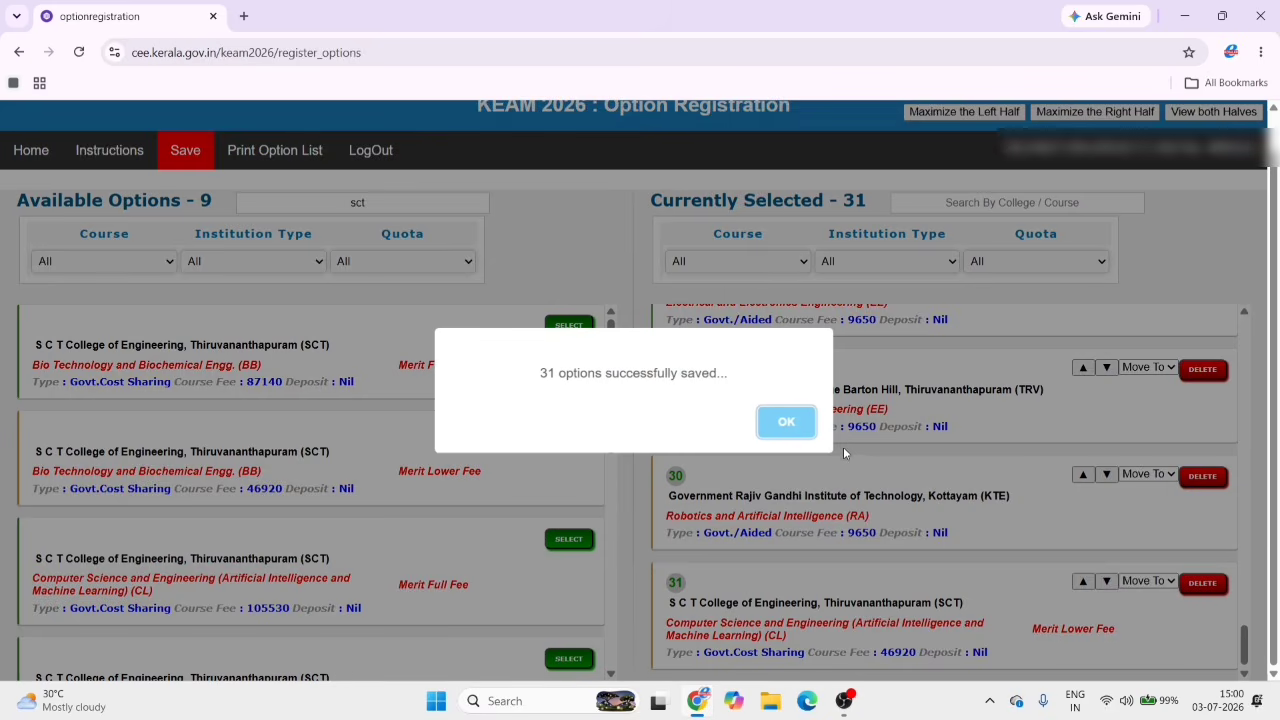
{"action": "left_click", "coordinate": [787, 422]}
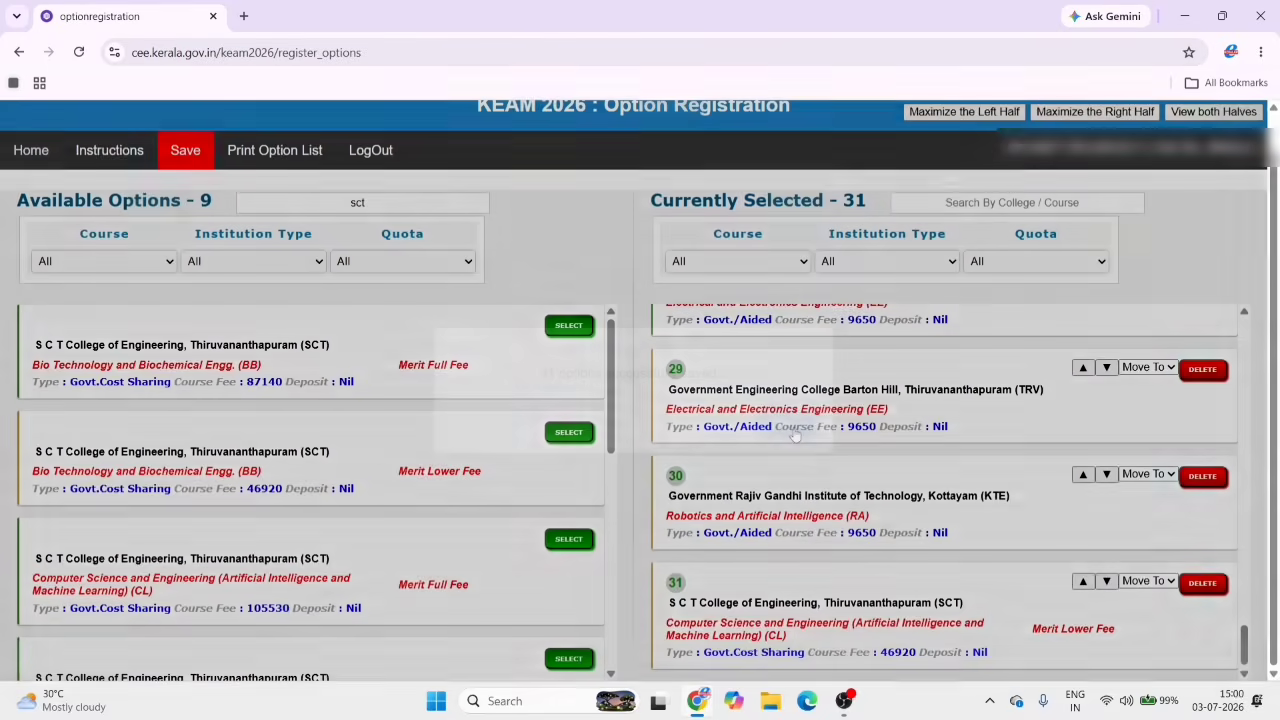
Look back through the option lists and save the current selection manually, repeating the save once
{"action": "scroll", "coordinate": [851, 493], "scroll_direction": "up", "scroll_amount": 1}
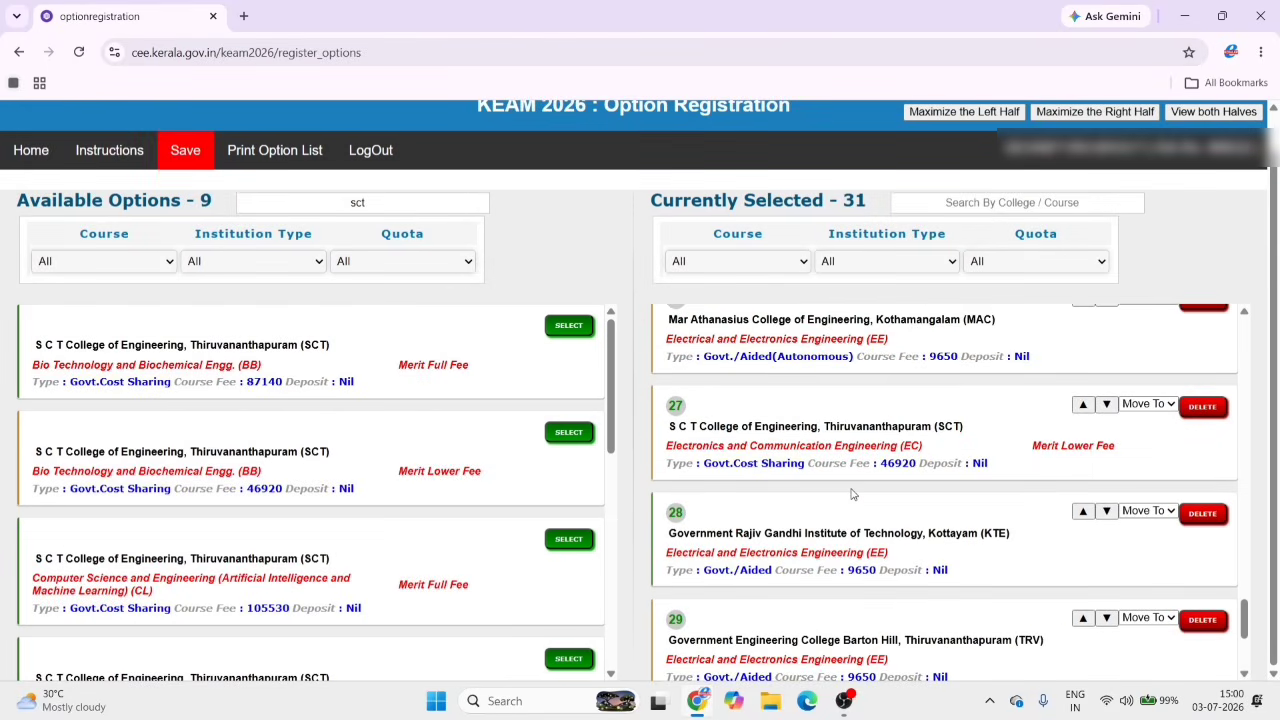
{"action": "scroll", "coordinate": [851, 493], "scroll_direction": "up", "scroll_amount": 2}
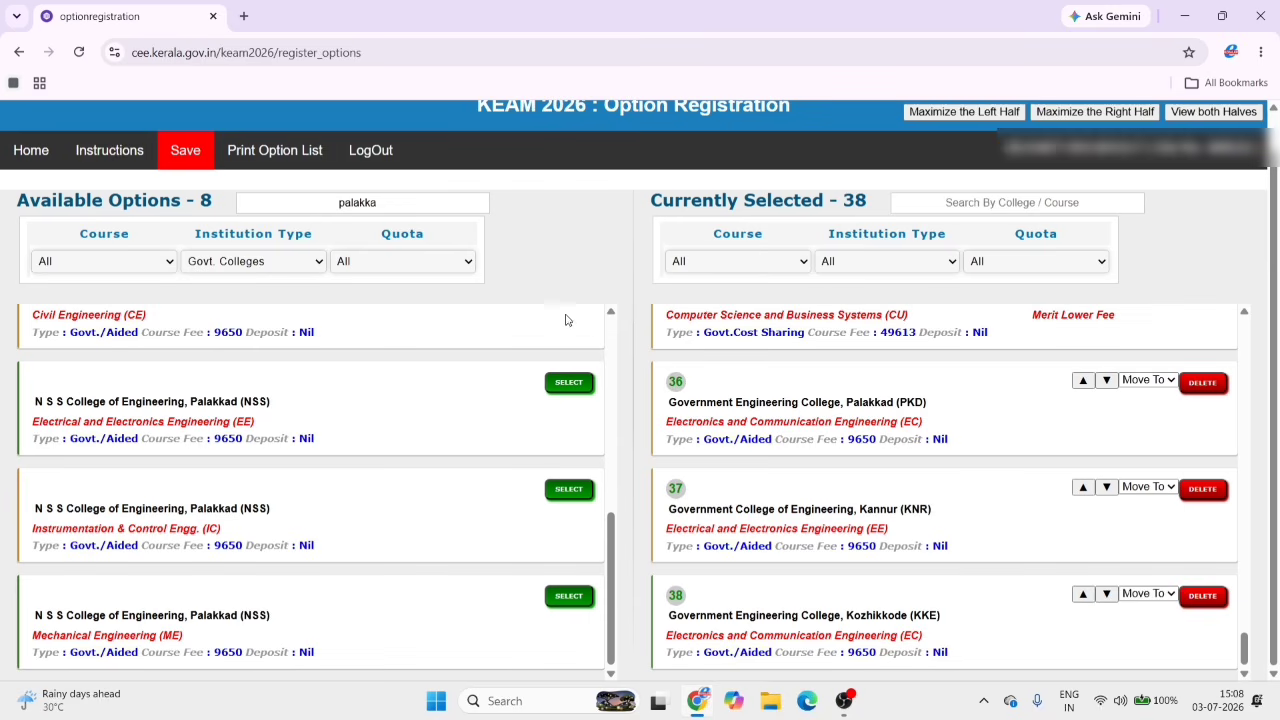
{"action": "scroll", "coordinate": [286, 389], "scroll_direction": "up", "scroll_amount": 2}
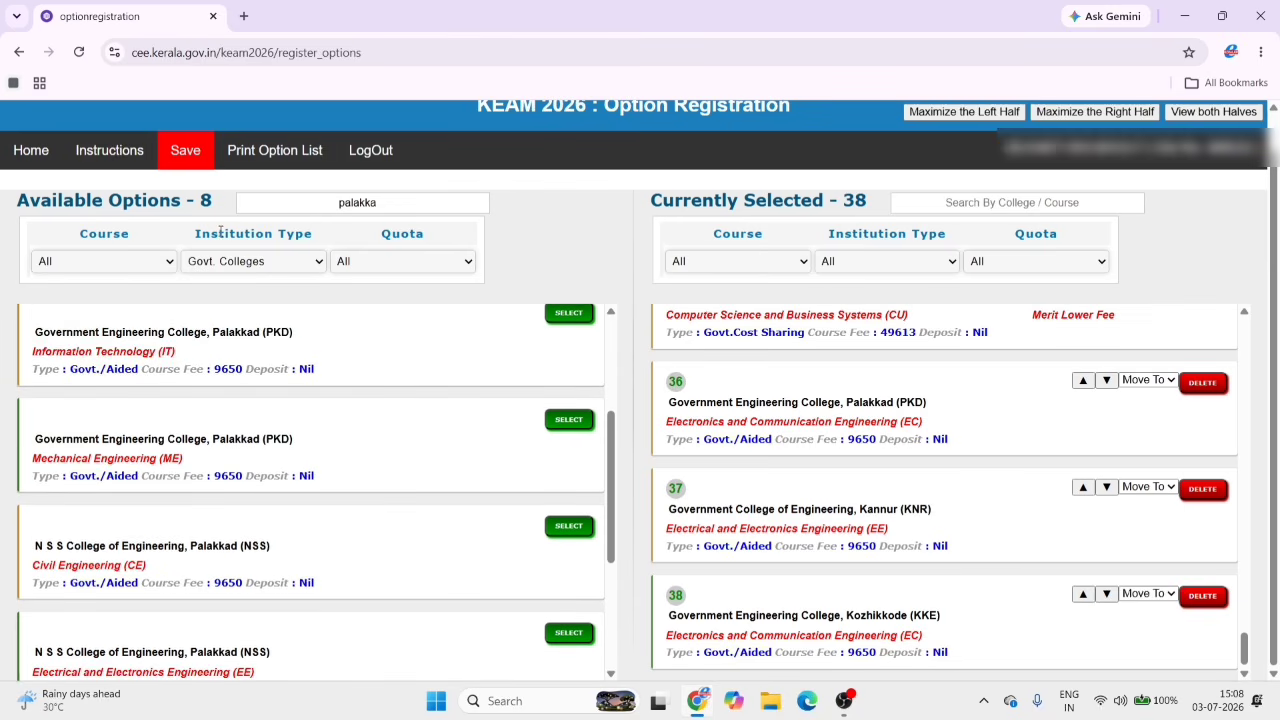
{"action": "left_click", "coordinate": [178, 155]}
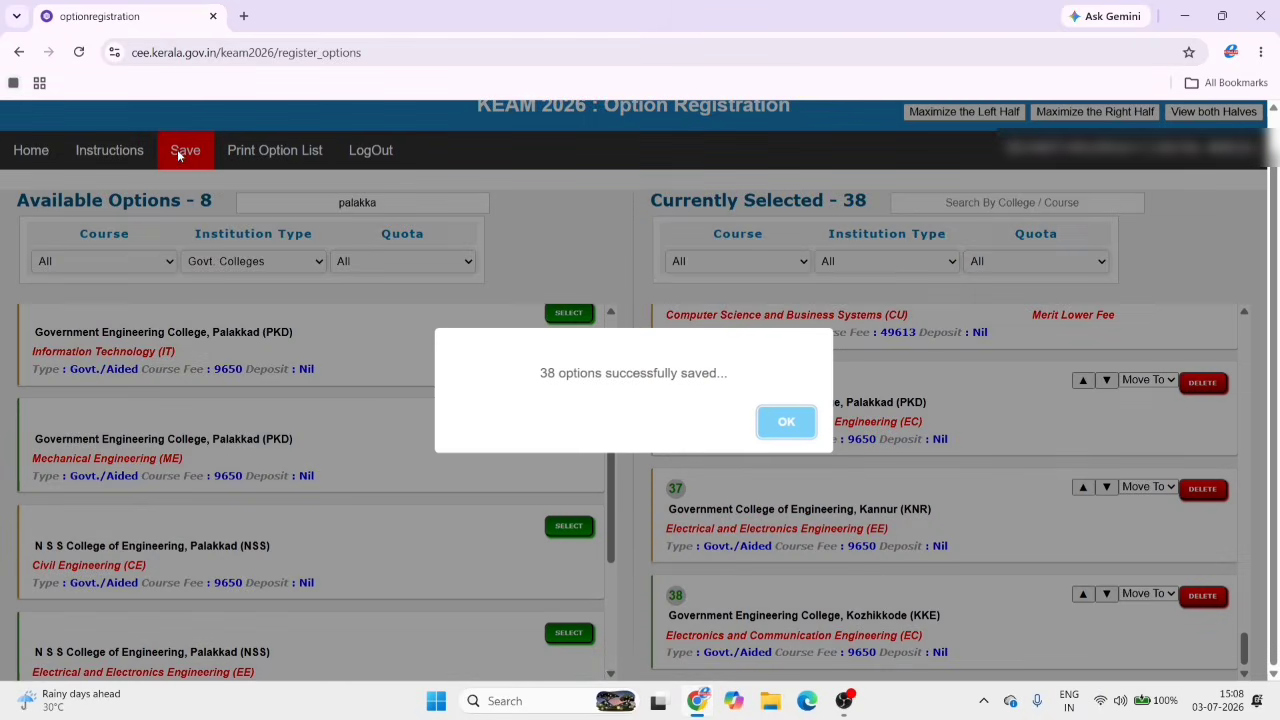
{"action": "left_click", "coordinate": [786, 422]}
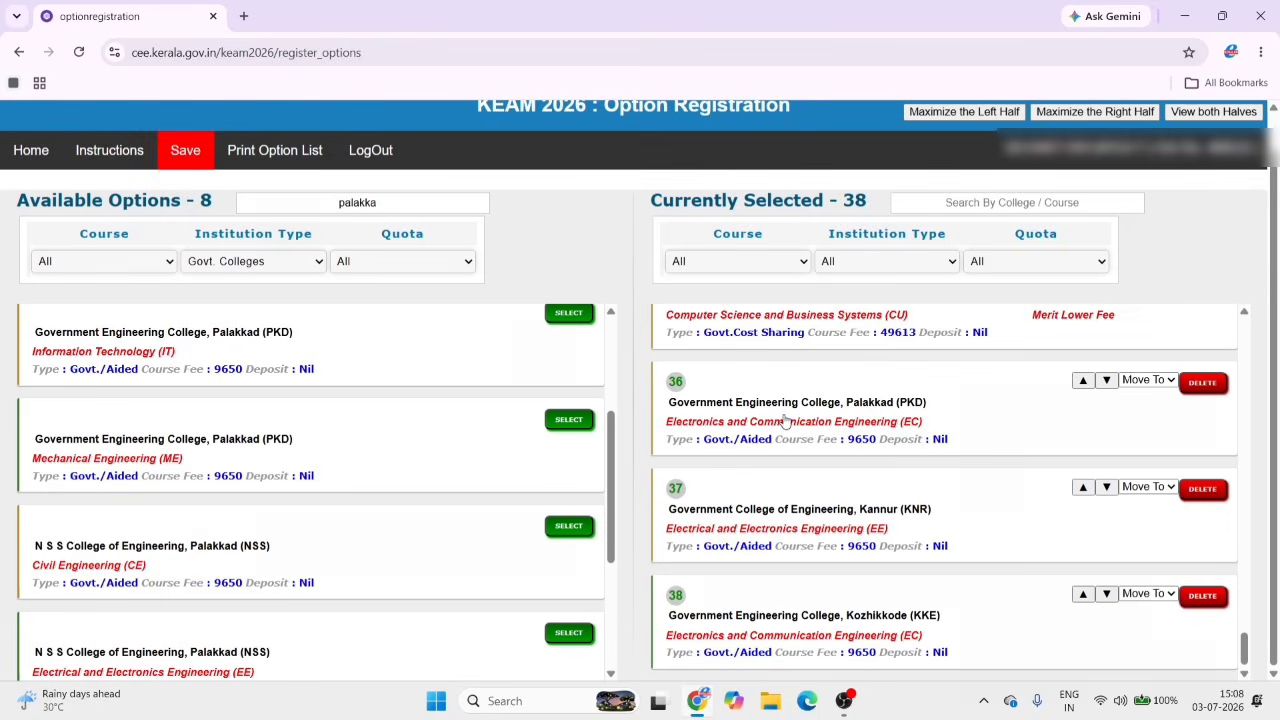
{"action": "left_click", "coordinate": [181, 156]}
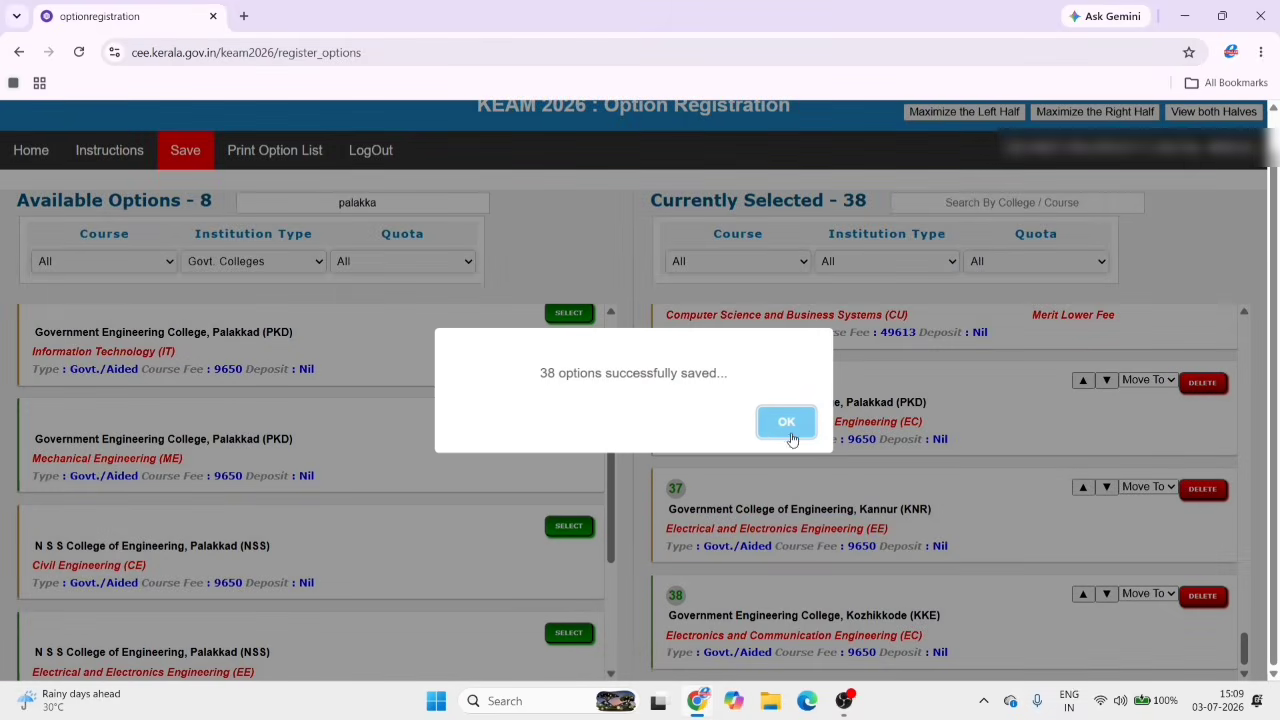
{"action": "left_click", "coordinate": [790, 425]}
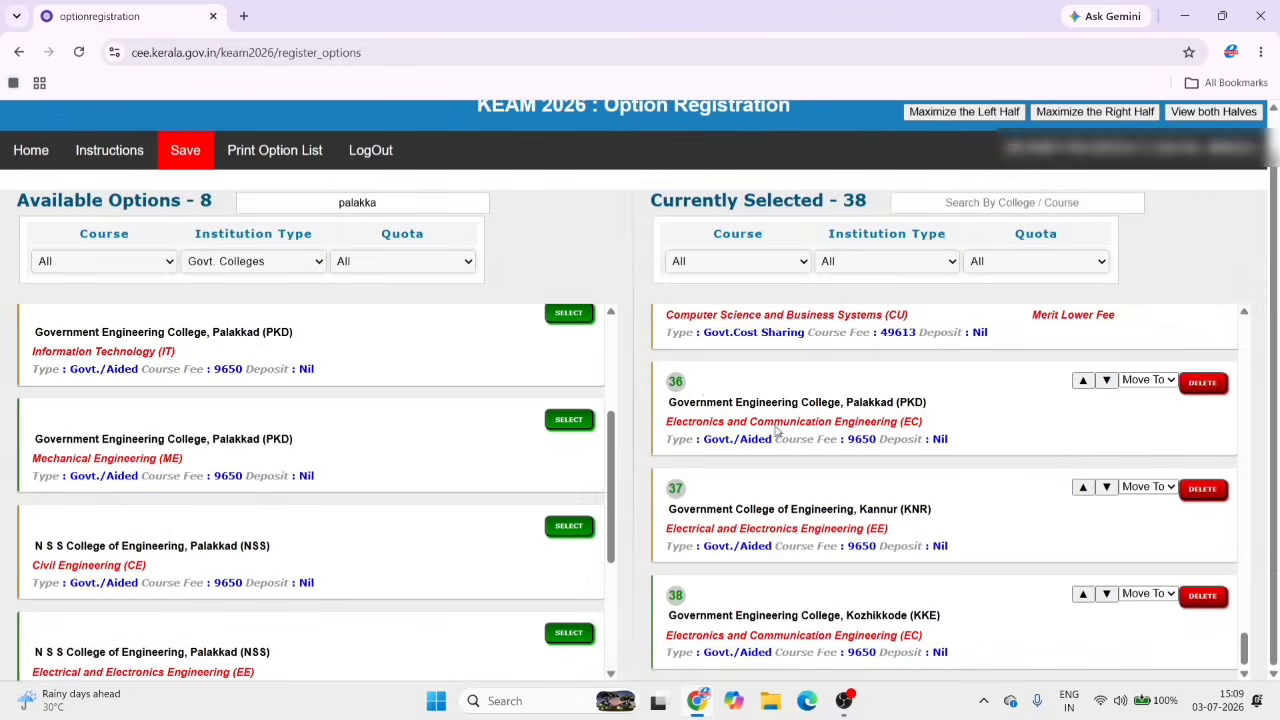
Open the printable option list and review its college entries from the first to the last option
{"action": "left_click", "coordinate": [300, 151]}
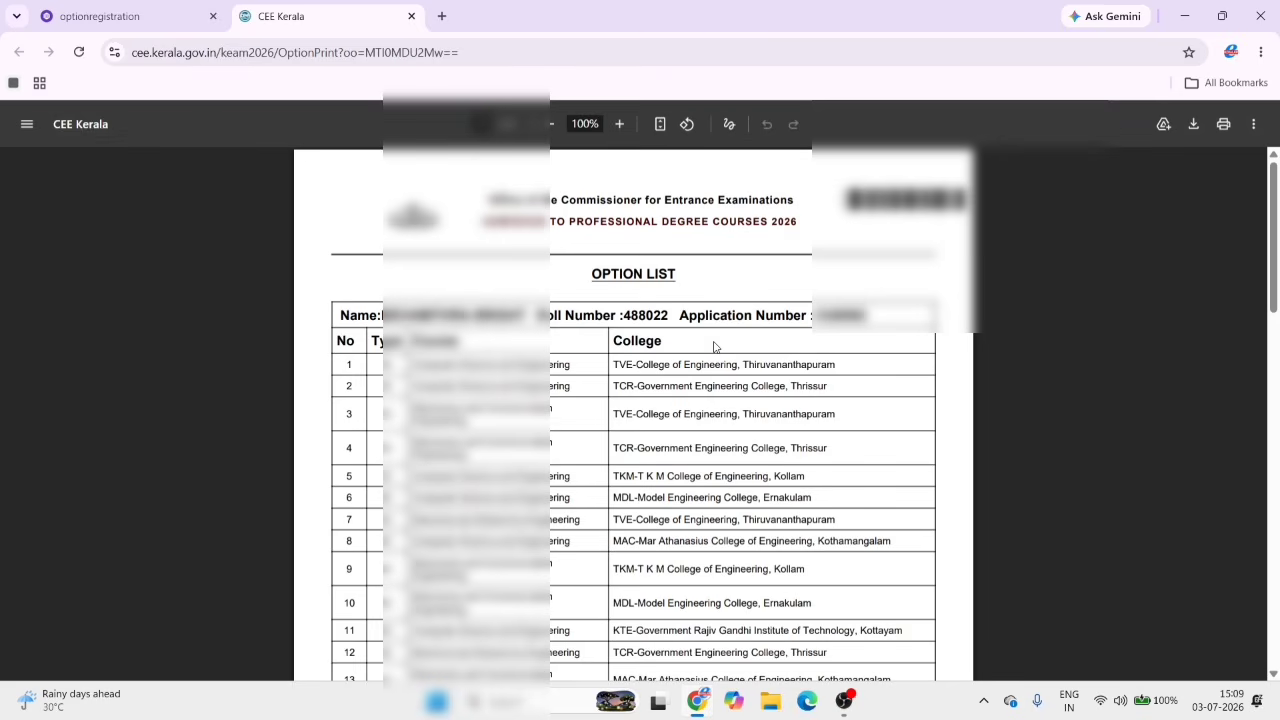
{"action": "scroll", "coordinate": [714, 347], "scroll_direction": "down", "scroll_amount": 10}
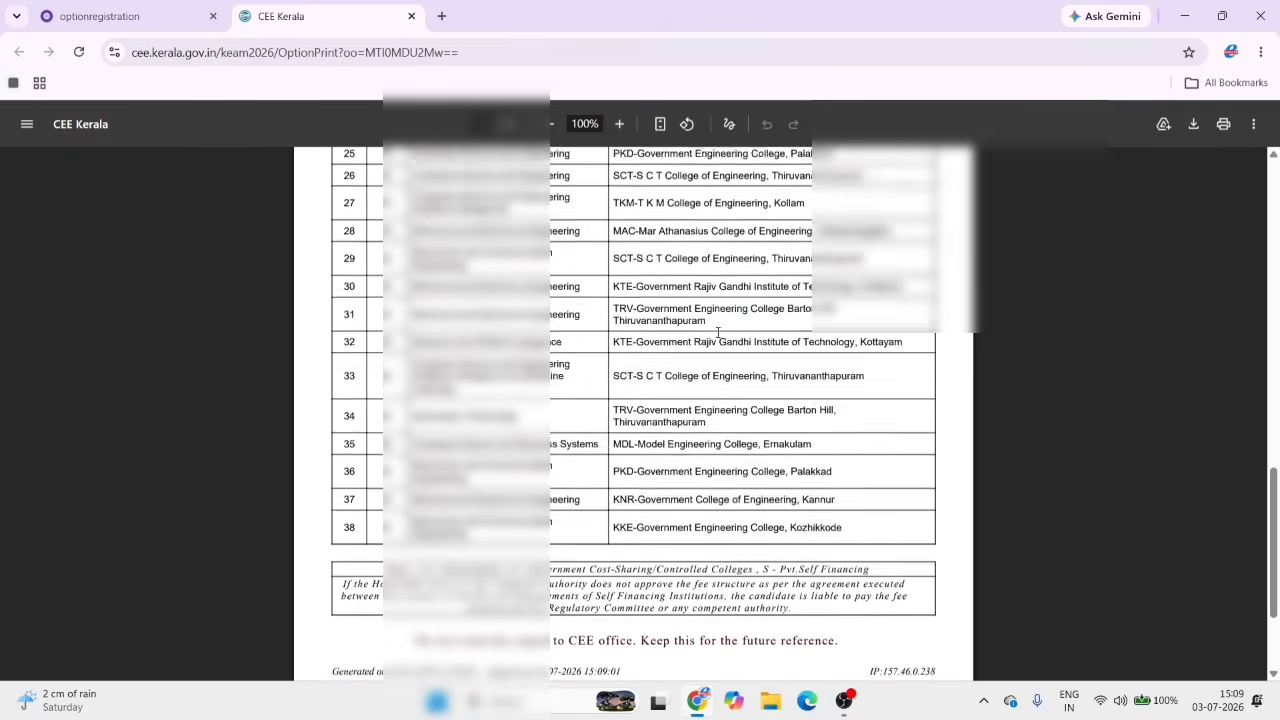
{"action": "scroll", "coordinate": [717, 333], "scroll_direction": "down", "scroll_amount": 3}
{"action": "scroll", "coordinate": [717, 333], "scroll_direction": "up", "scroll_amount": 15}
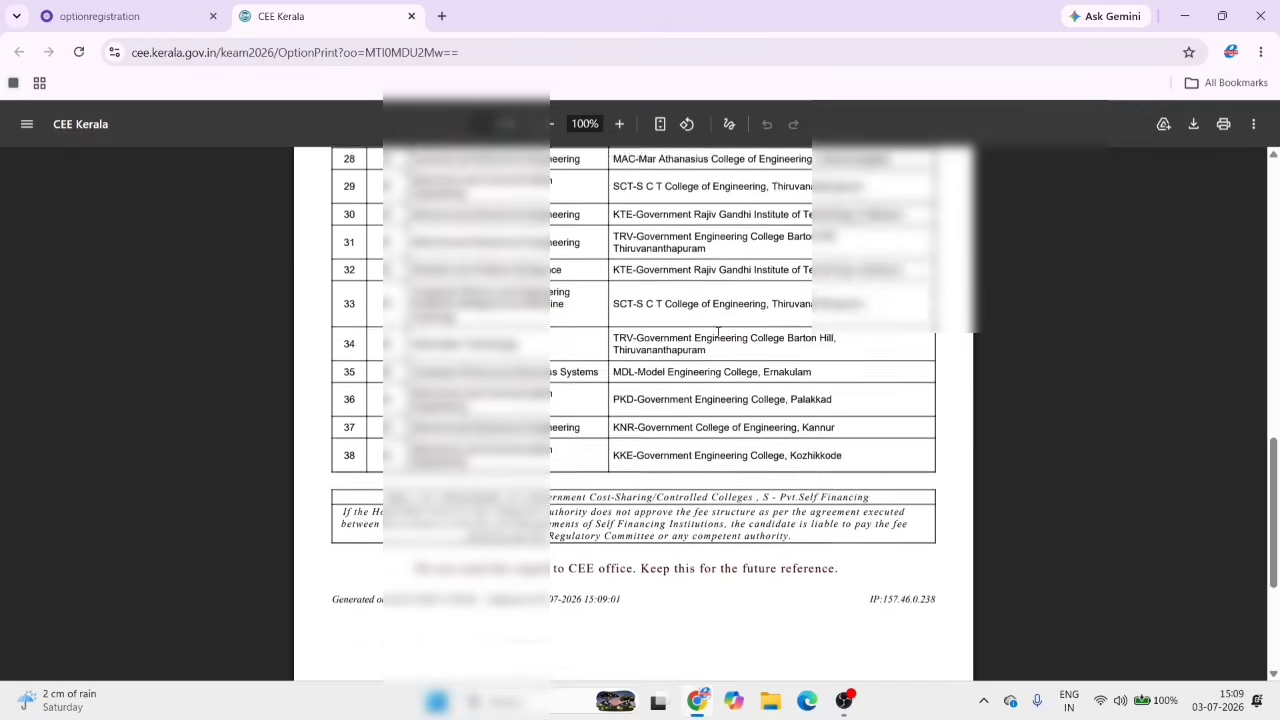
{"action": "scroll", "coordinate": [718, 325], "scroll_direction": "down", "scroll_amount": 12}
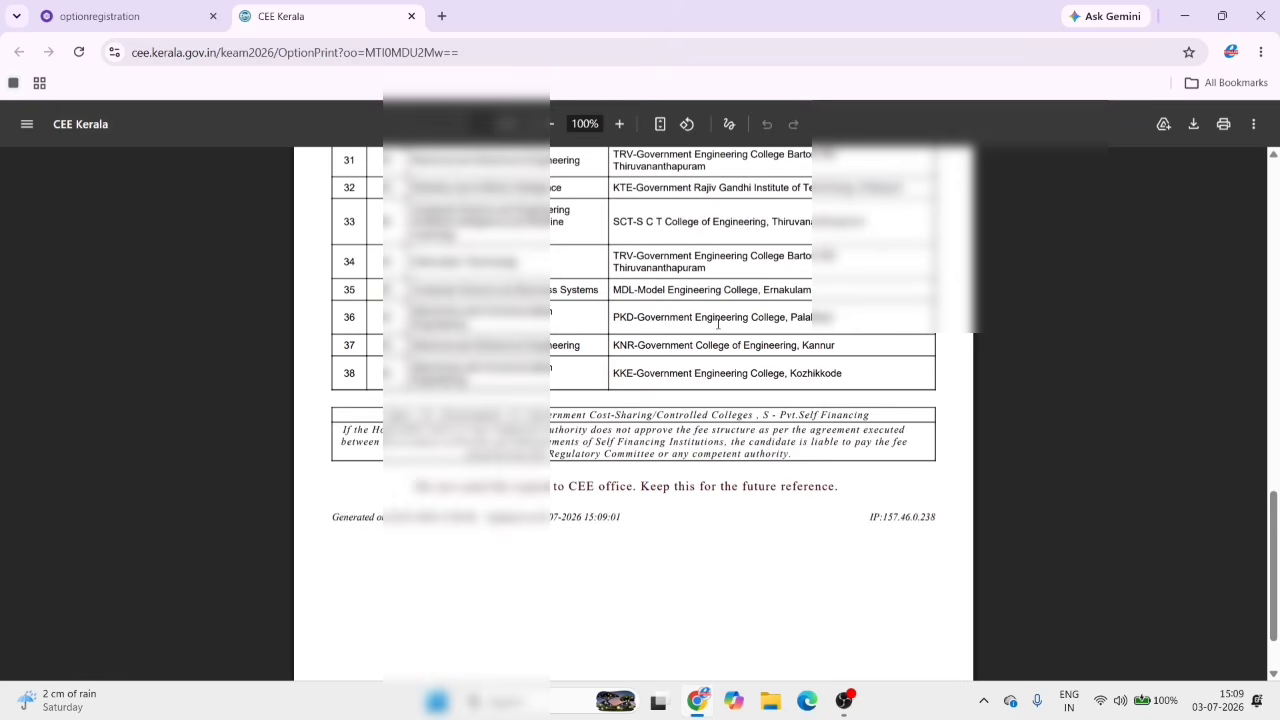
{"action": "scroll", "coordinate": [718, 325], "scroll_direction": "up", "scroll_amount": 15}
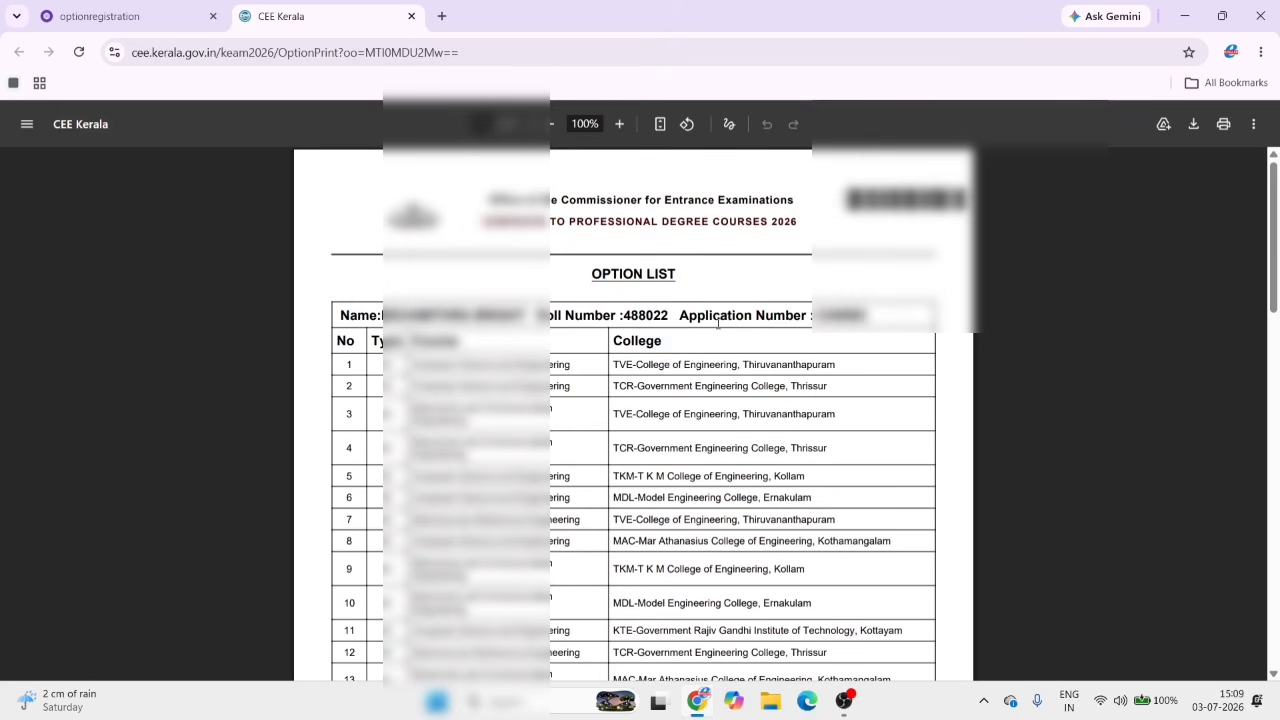
{"action": "right_click", "coordinate": [592, 300]}
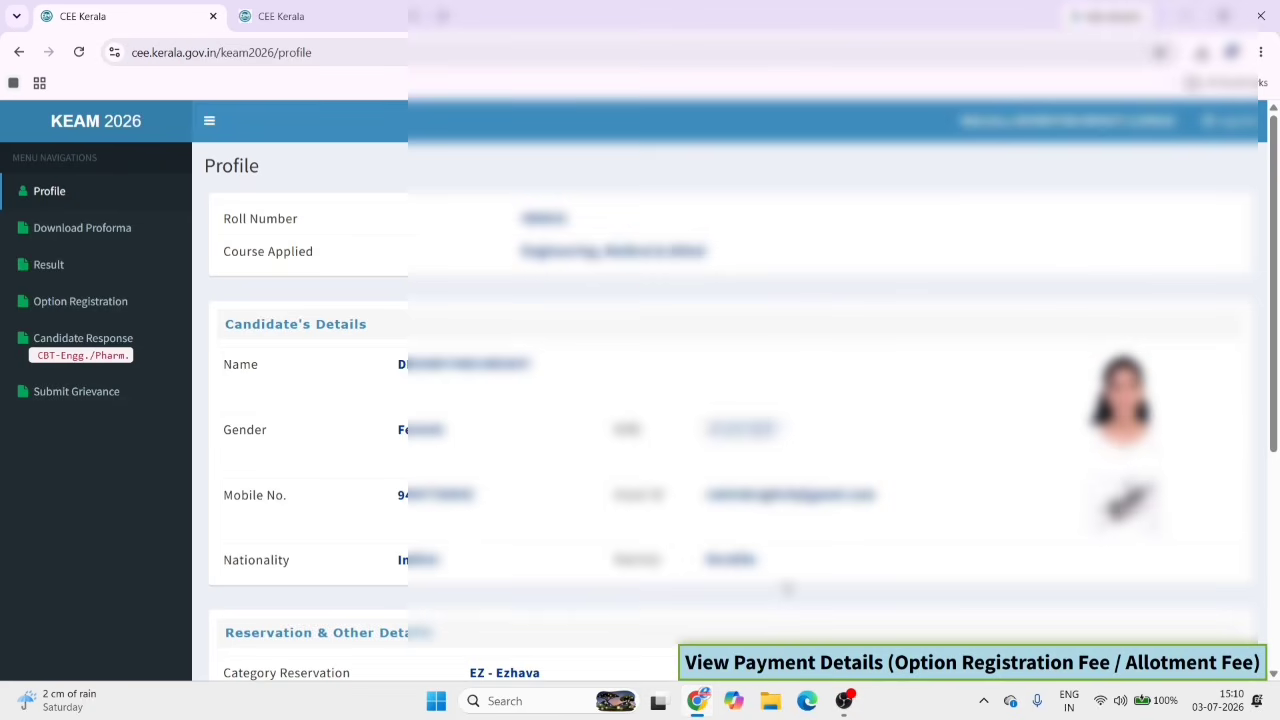
Open the payment details for the option registration and allotment fees from the candidate profile
{"action": "scroll", "coordinate": [730, 400], "scroll_direction": "down", "scroll_amount": 2}
{"action": "left_click", "coordinate": [835, 665]}
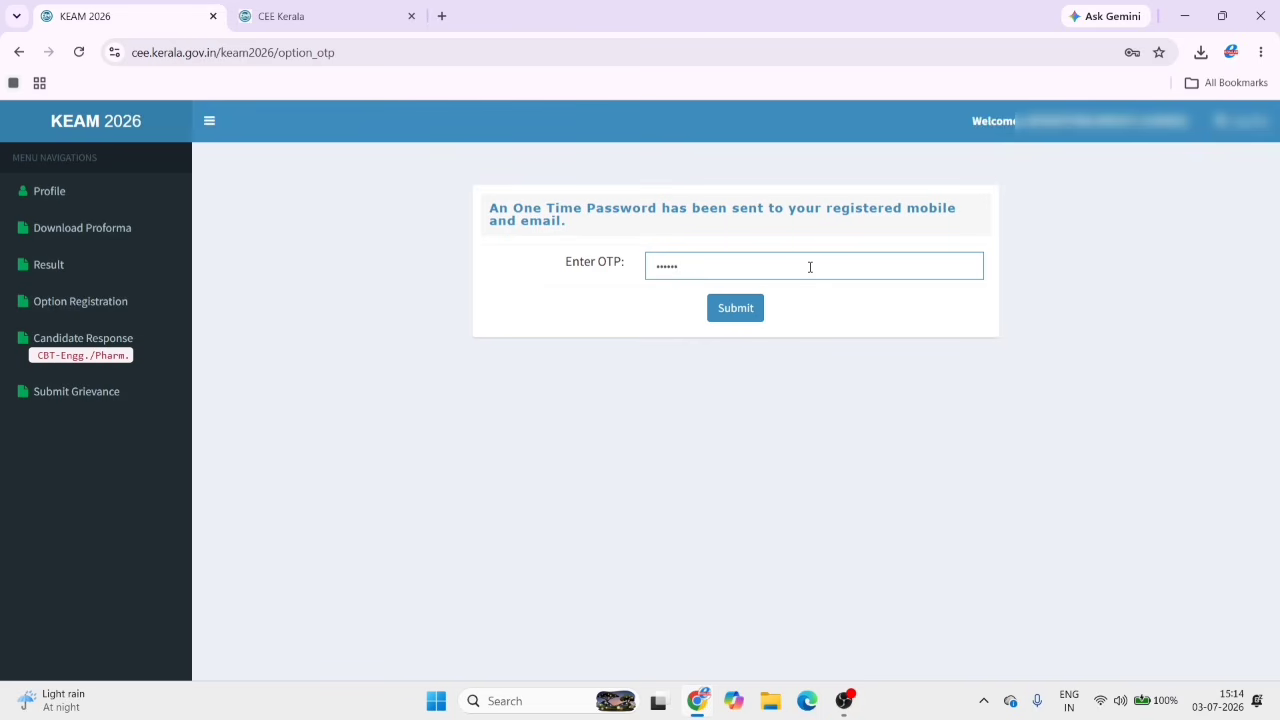
Submit the one-time password and reopen the option registration page
{"action": "left_click", "coordinate": [736, 313]}
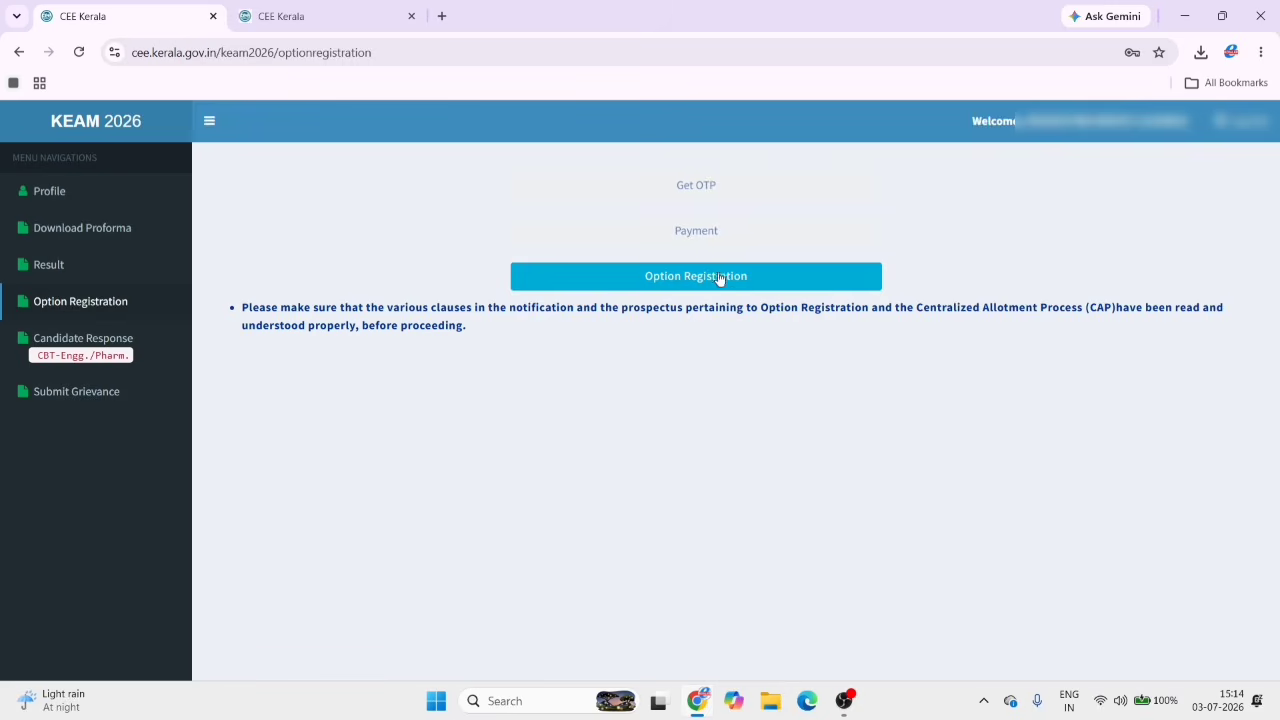
{"action": "left_click", "coordinate": [719, 283]}
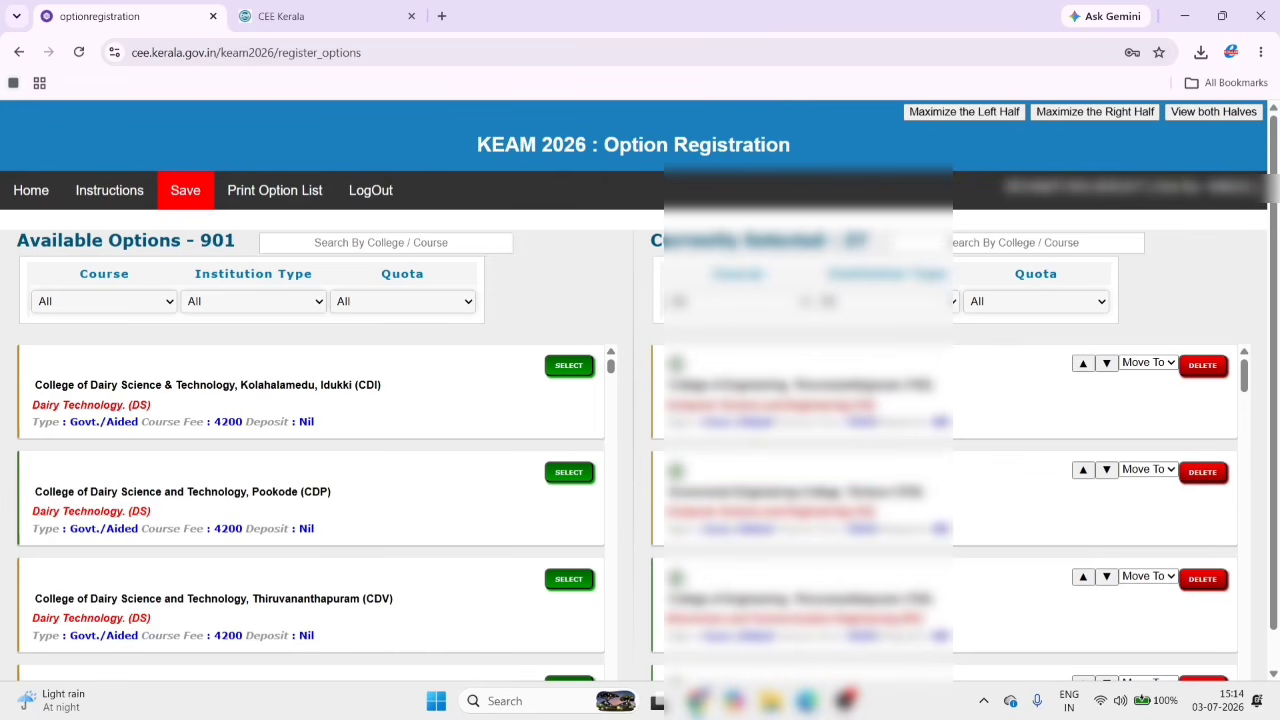
Review the currently selected options down to the end of the list and save them again
{"action": "scroll", "coordinate": [760, 450], "scroll_direction": "down", "scroll_amount": 3}
{"action": "scroll", "coordinate": [775, 472], "scroll_direction": "down", "scroll_amount": 3}
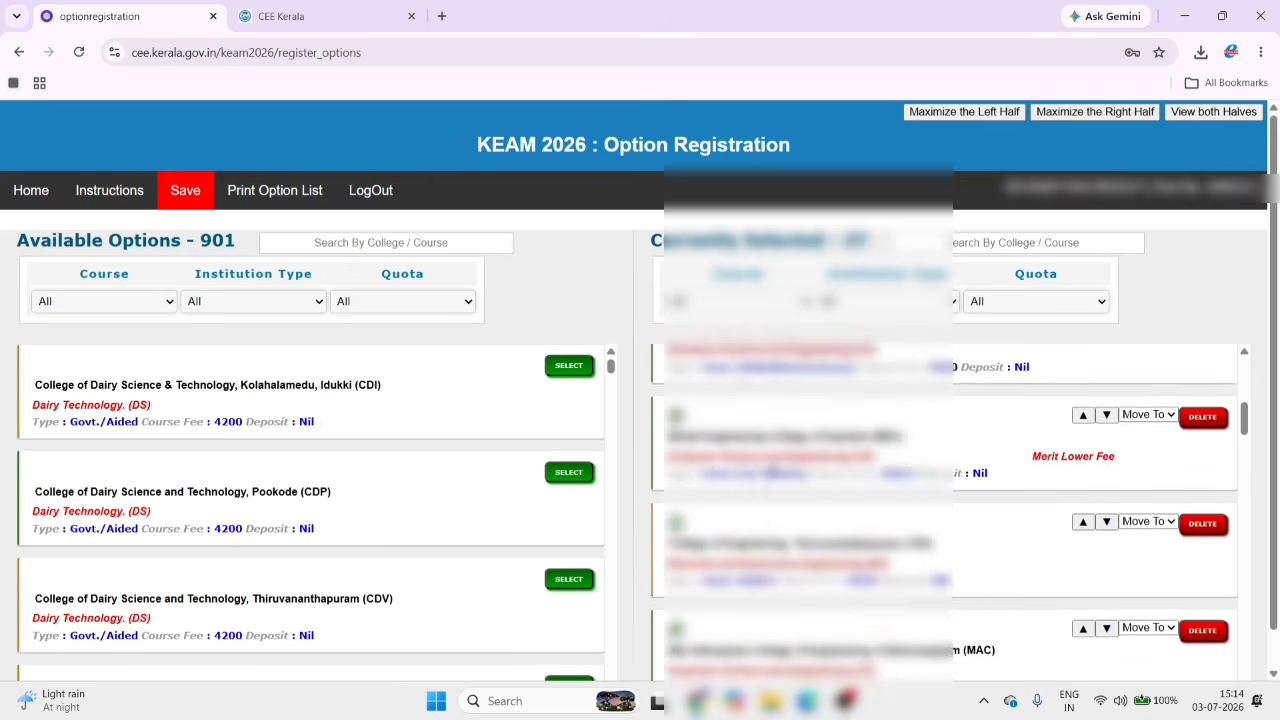
{"action": "scroll", "coordinate": [774, 472], "scroll_direction": "down", "scroll_amount": 5}
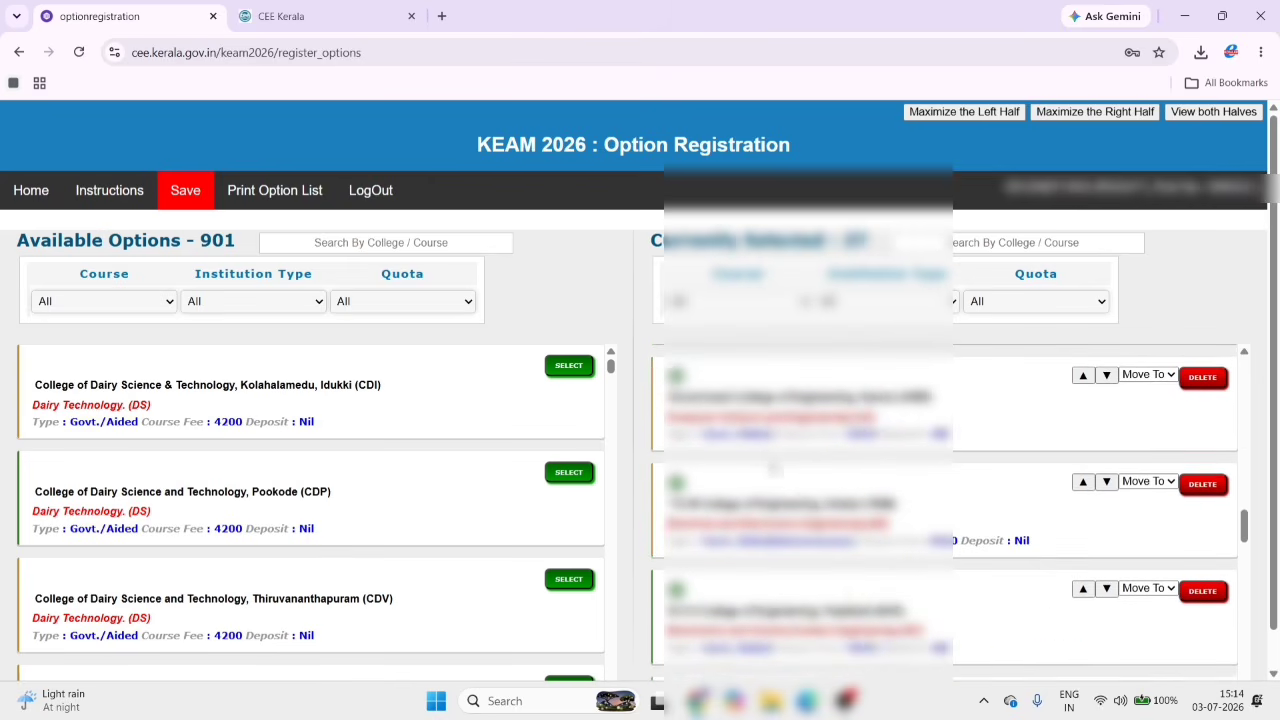
{"action": "scroll", "coordinate": [774, 472], "scroll_direction": "down", "scroll_amount": 5}
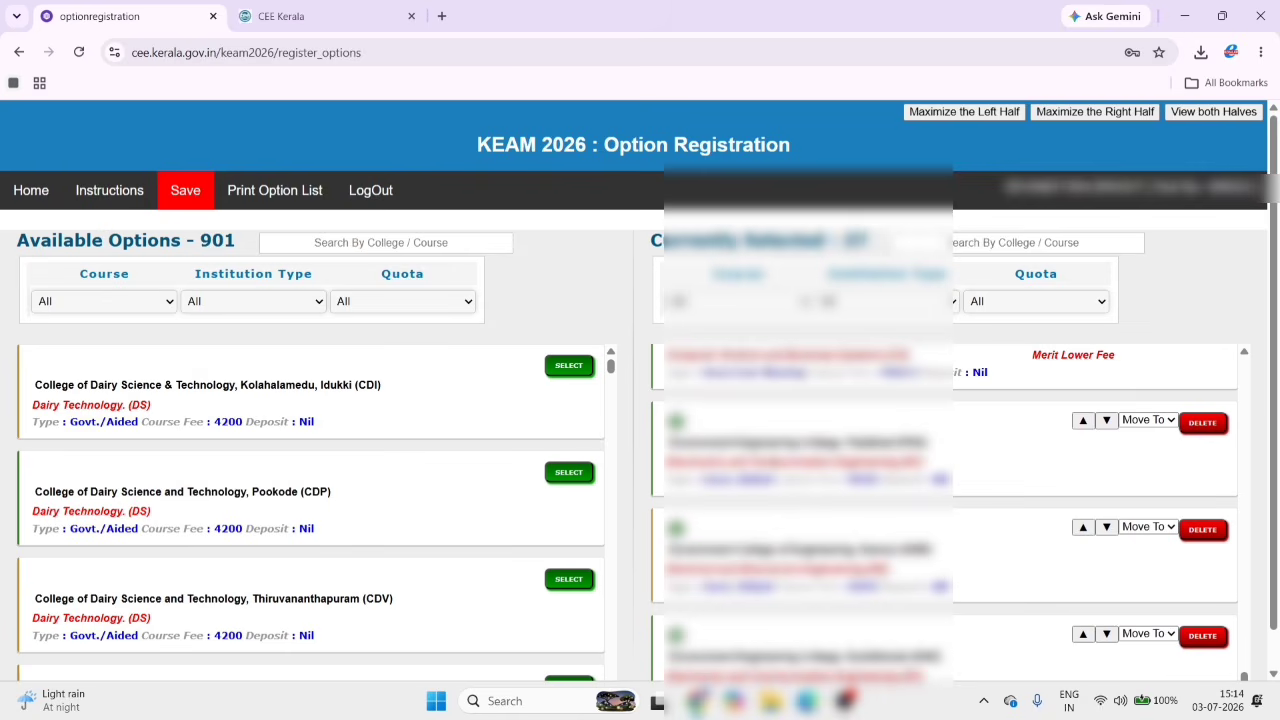
{"action": "left_click", "coordinate": [185, 192]}
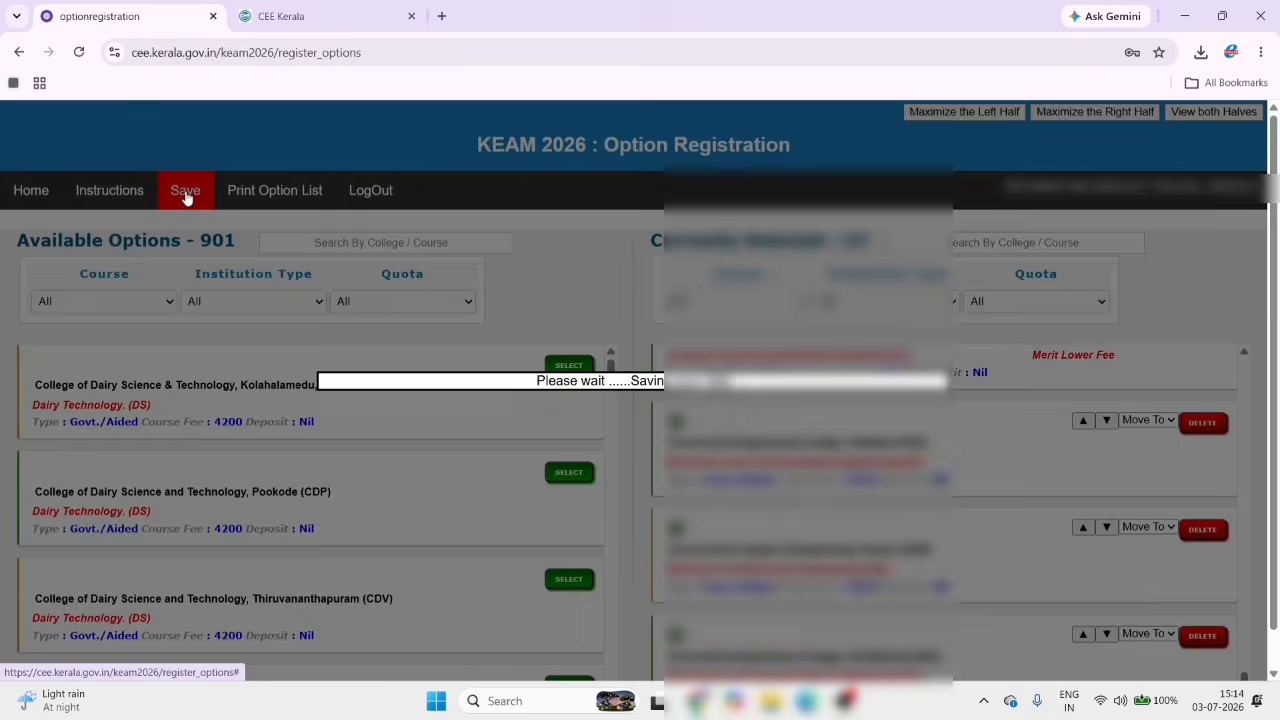